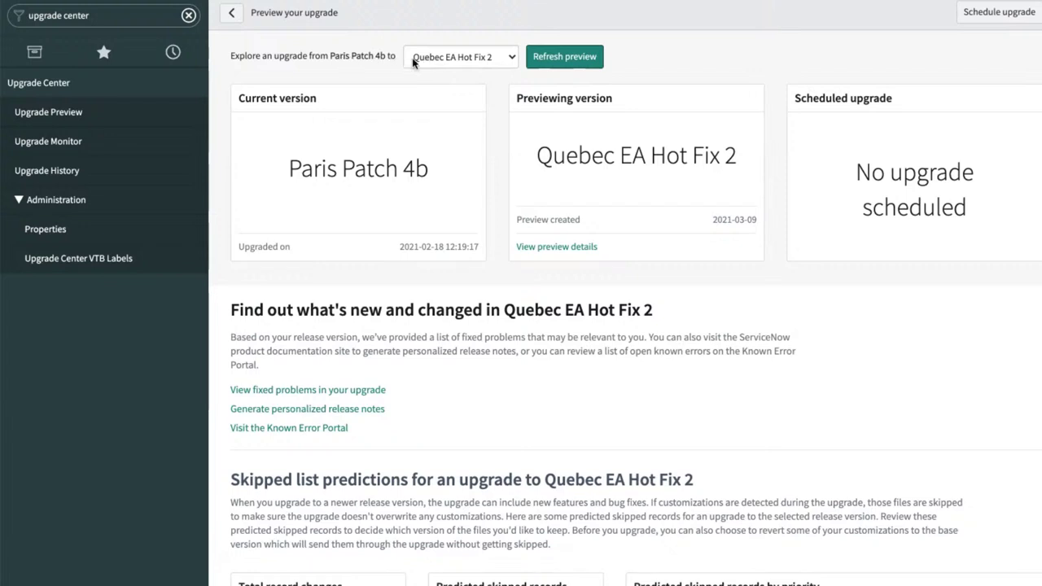
Step: Check the available target versions for the upgrade preview, keeping Quebec EA Hot Fix 2, and examine the current version
left_click(513, 57)
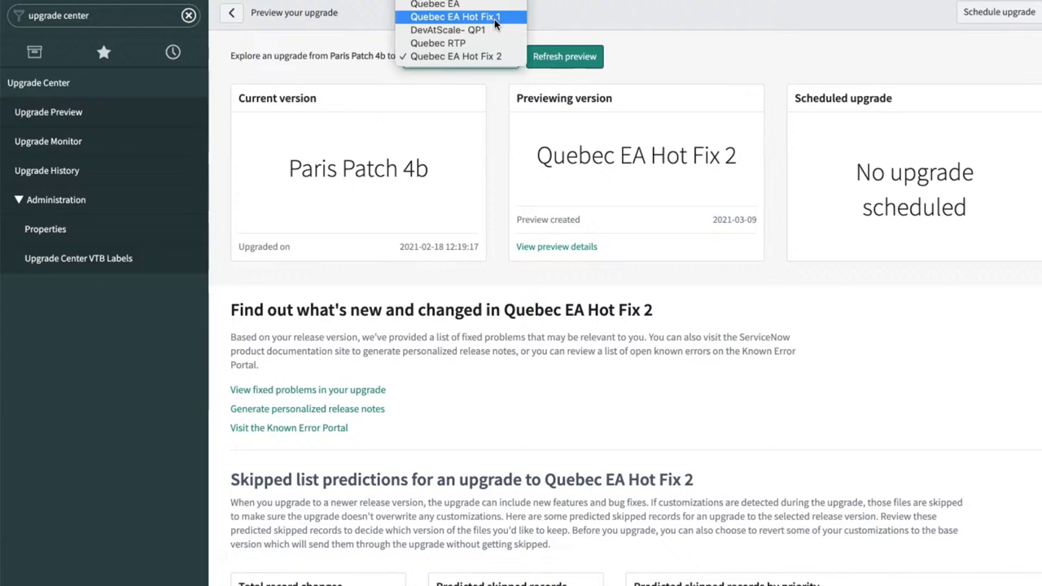
left_click(645, 50)
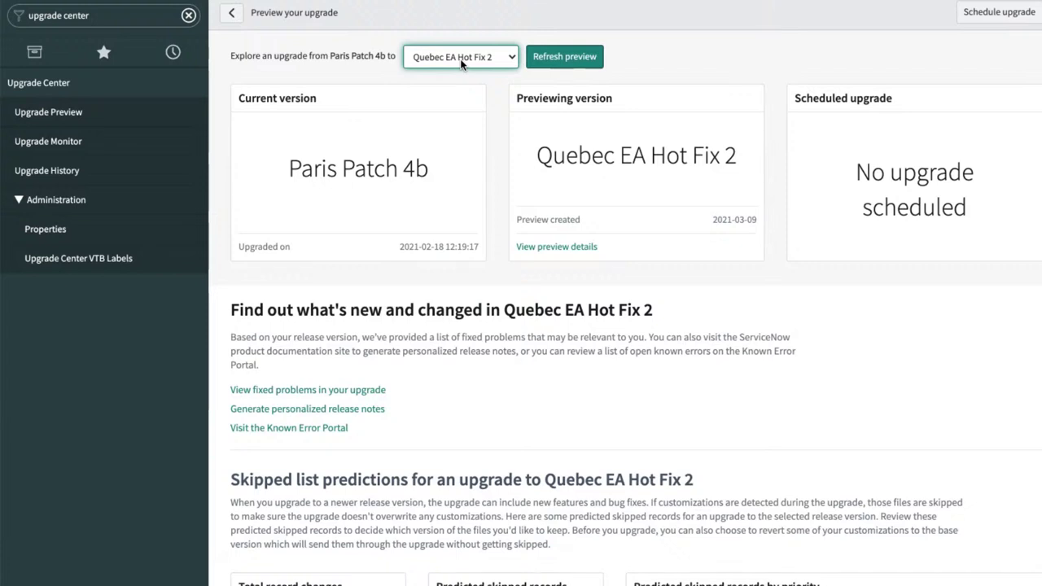
left_click(715, 58)
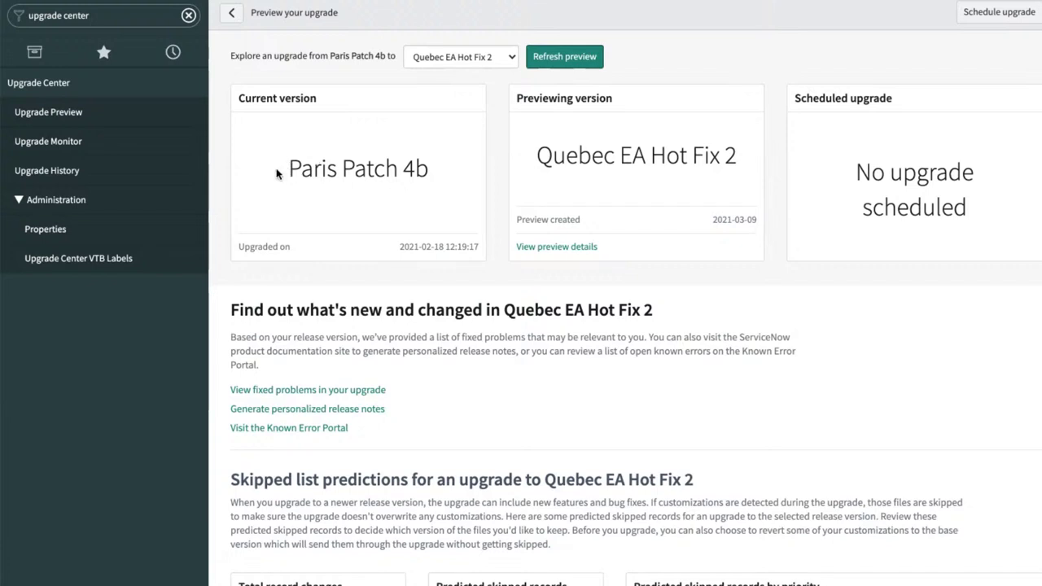
left_click_drag(282, 172, 440, 169)
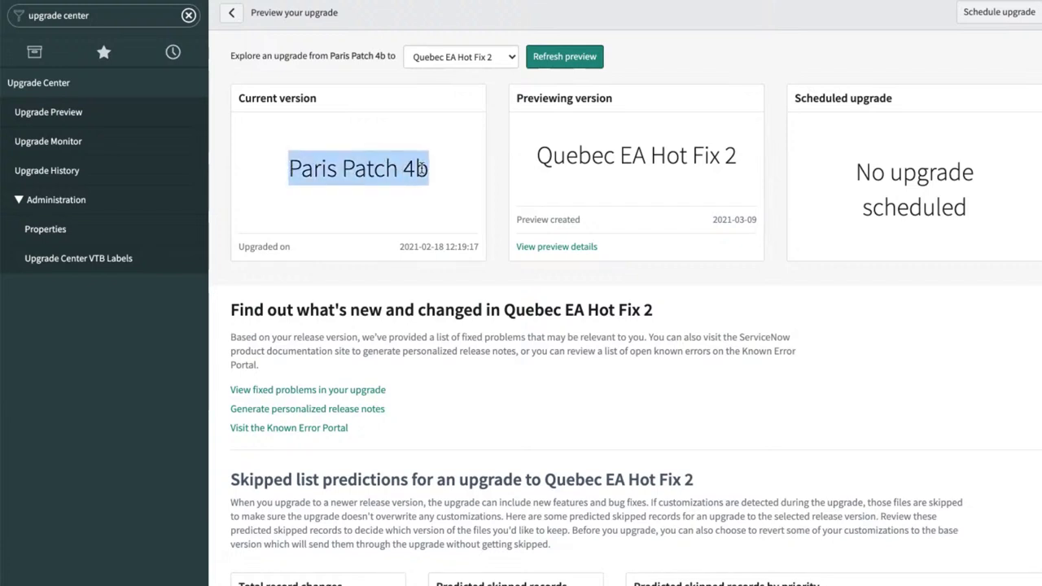
left_click(423, 170)
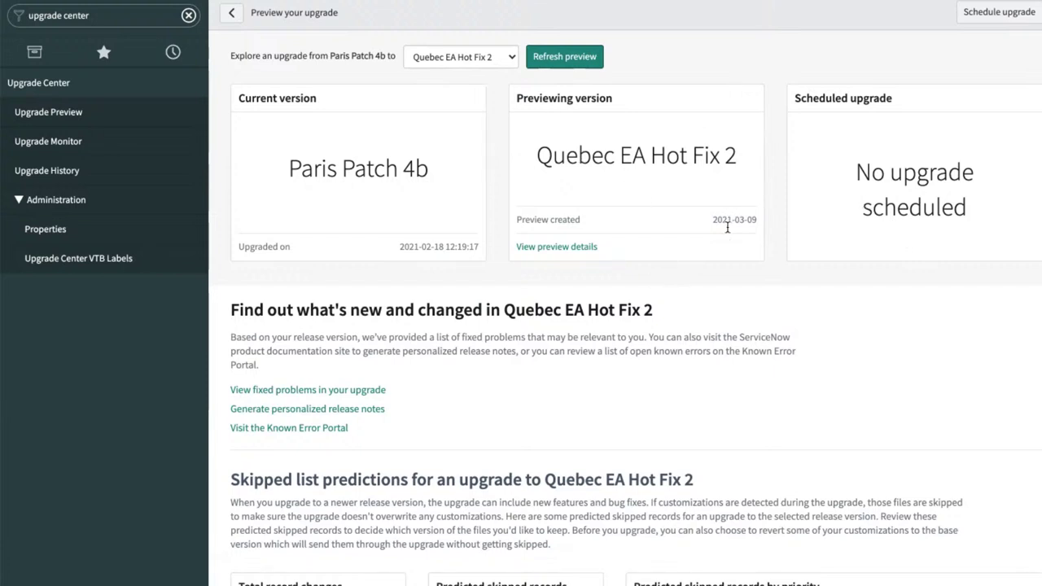
Step: Open the fixed problems page for the Quebec EA Hot Fix 2 upgrade in a separate browser tab and switch to it
scroll(721, 296, "down", 1)
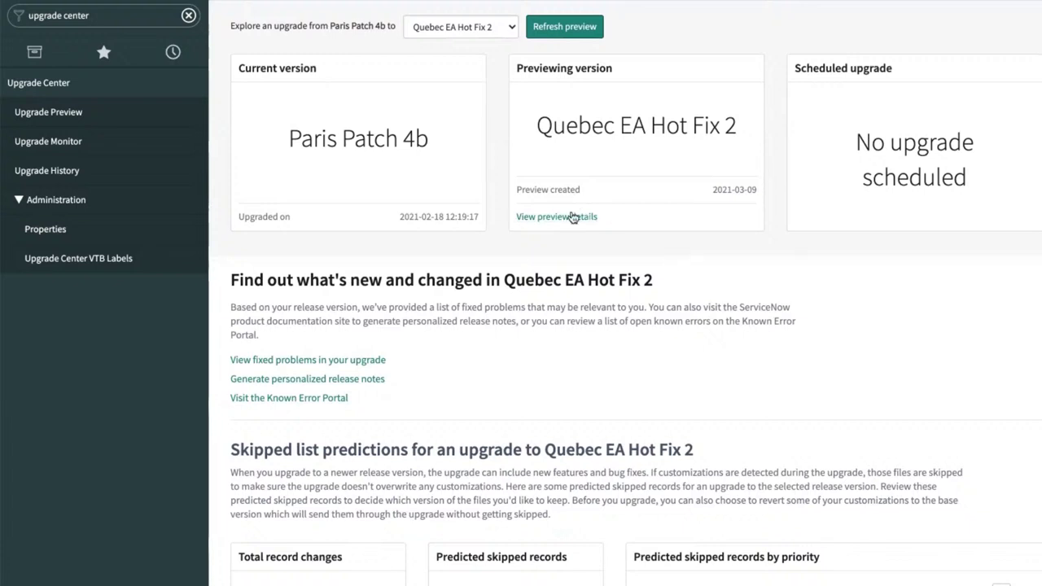
scroll(660, 235, "down", 3)
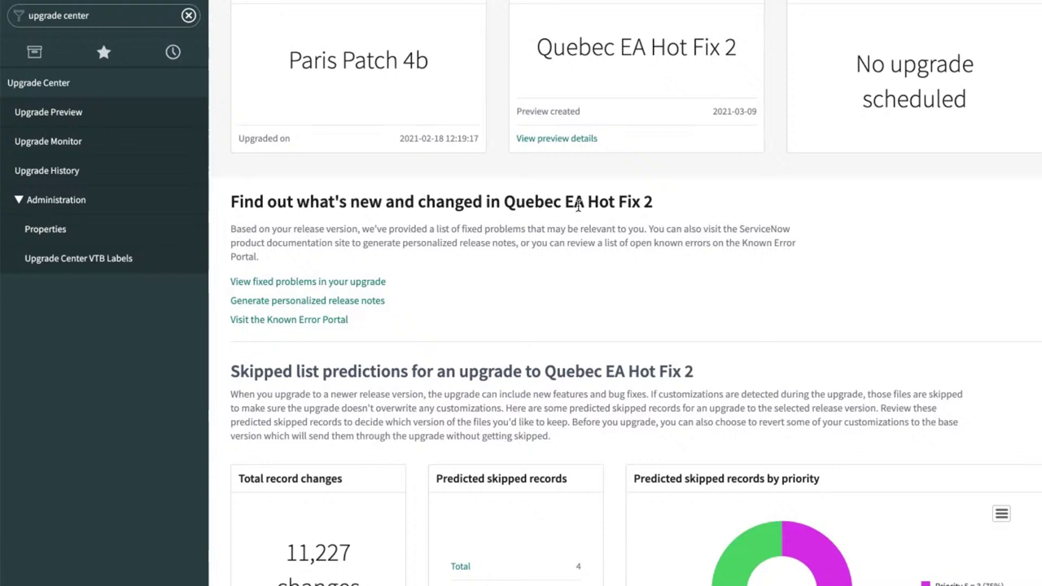
right_click(303, 285)
left_click(355, 288)
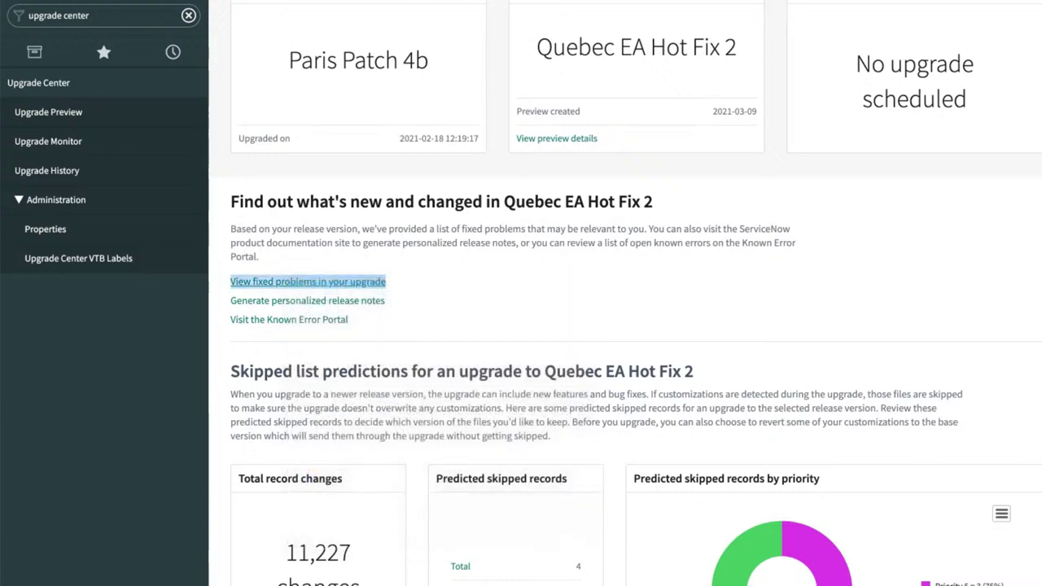
key("ctrl+Tab")
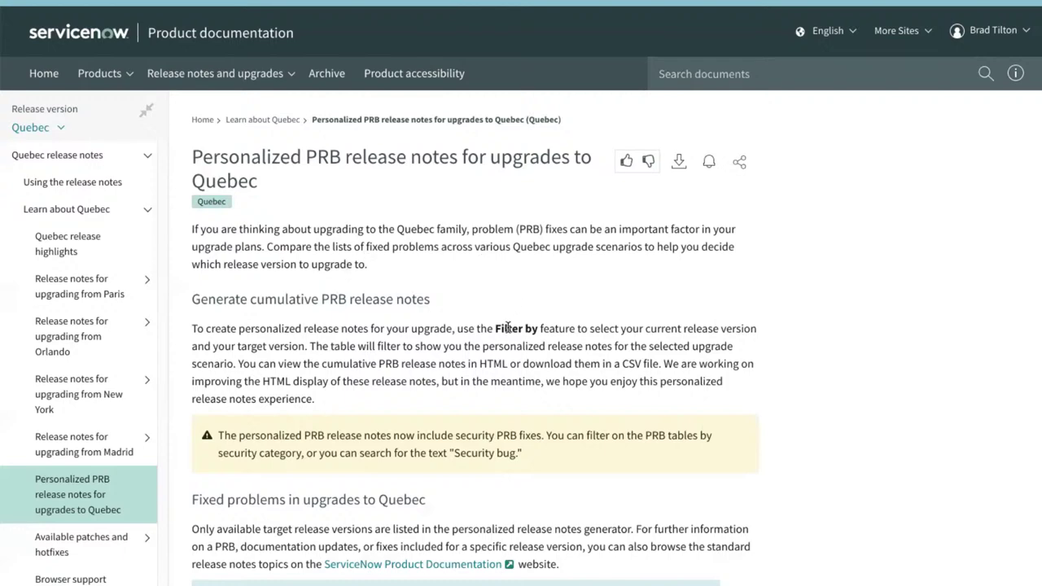
Step: Look through the personalized PRB release notes page and its table of source and target versions for Quebec upgrades
scroll(509, 328, "down", 15)
scroll(511, 325, "down", 15)
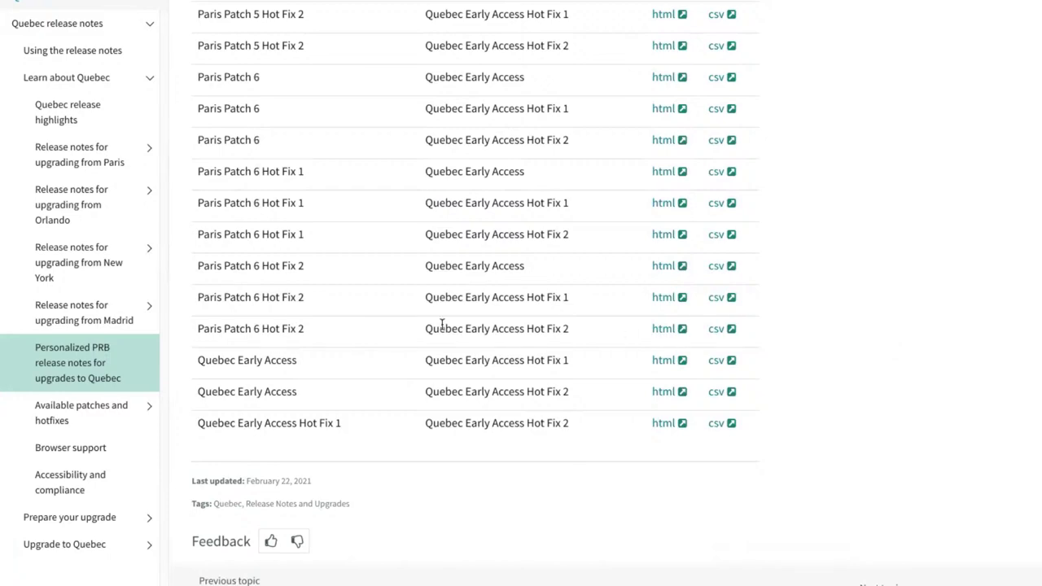
scroll(436, 306, "up", 5)
scroll(436, 306, "up", 20)
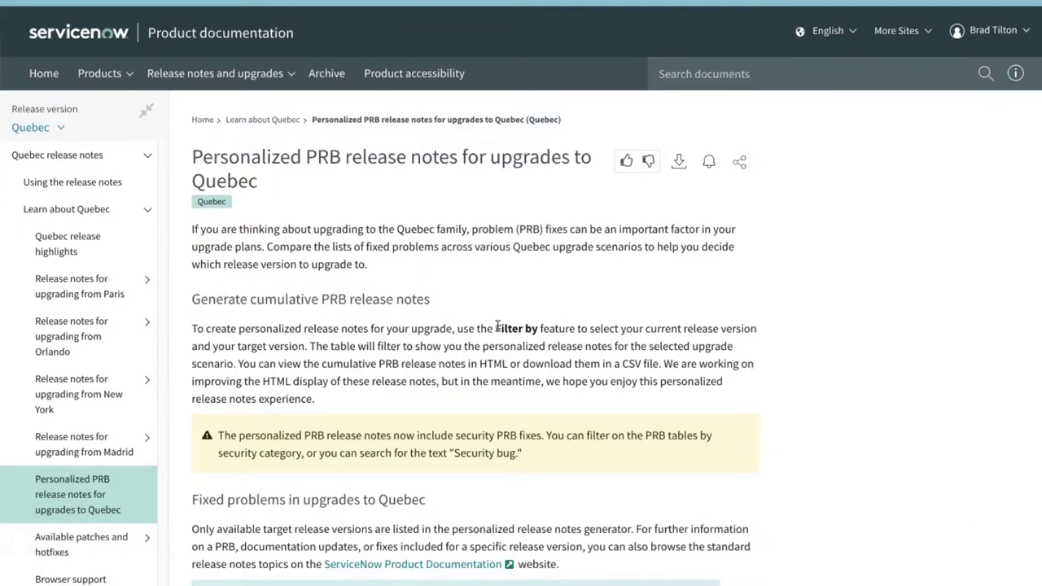
scroll(576, 335, "down", 1)
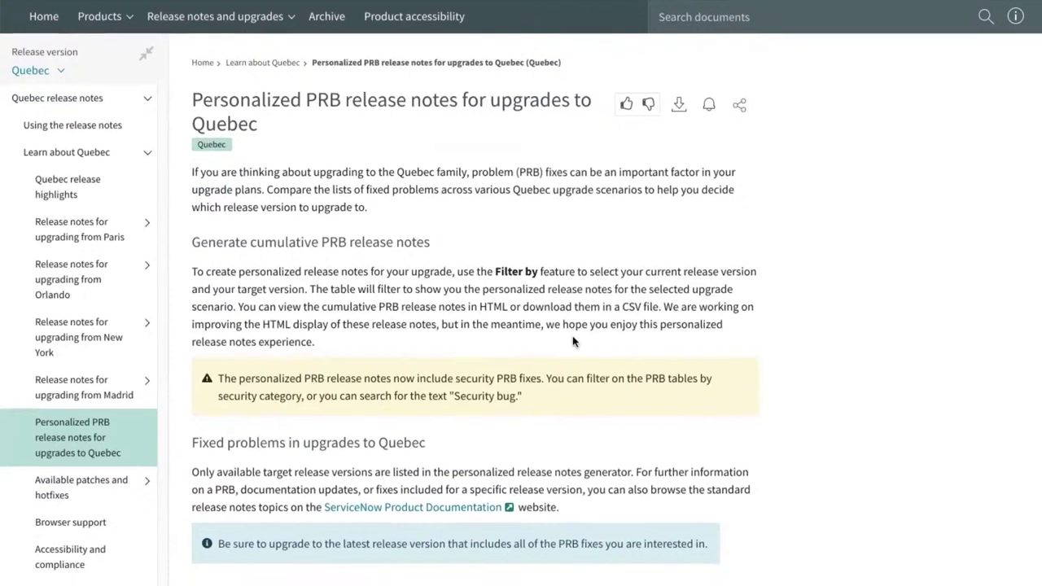
scroll(574, 336, "down", 2)
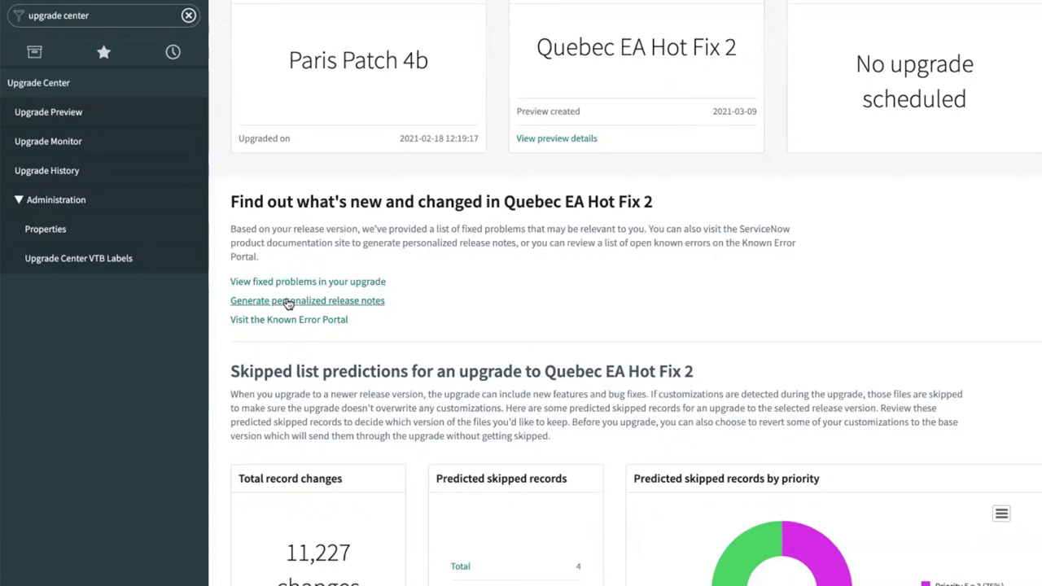
Step: Open the personalized release notes generator from the upgrade preview in a new browser tab
right_click(281, 303)
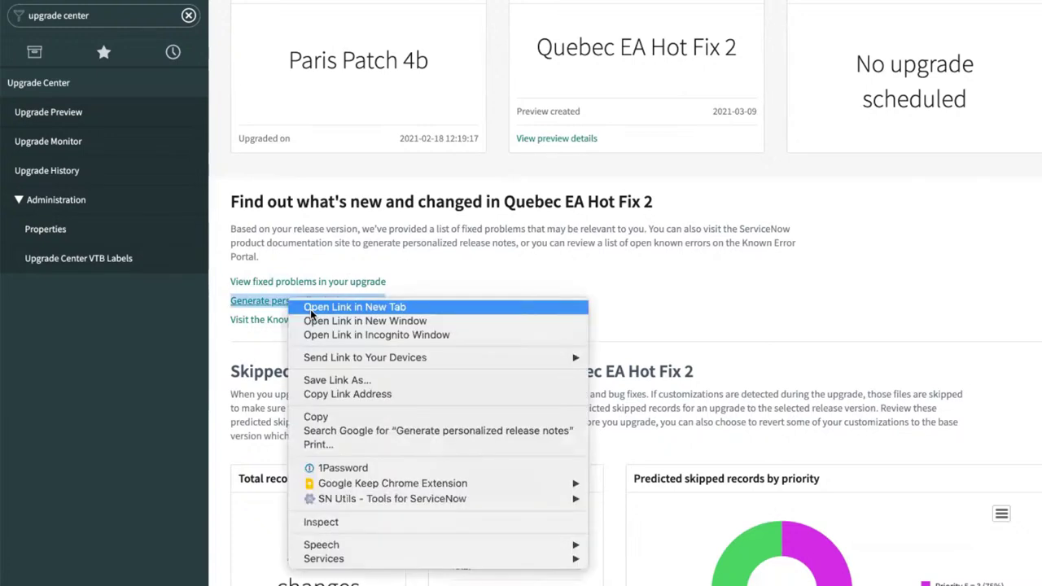
left_click(313, 307)
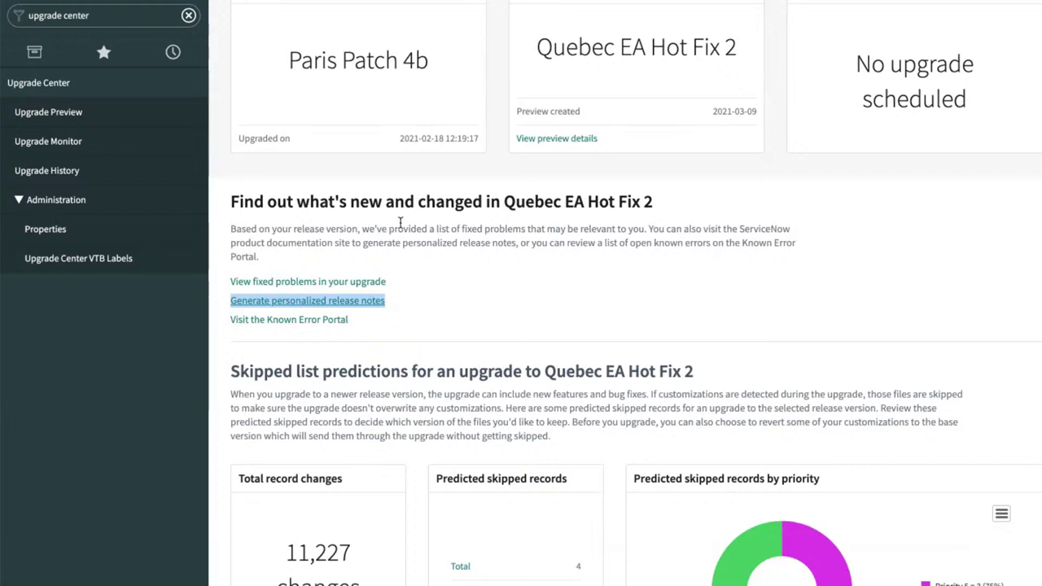
left_click(504, 307)
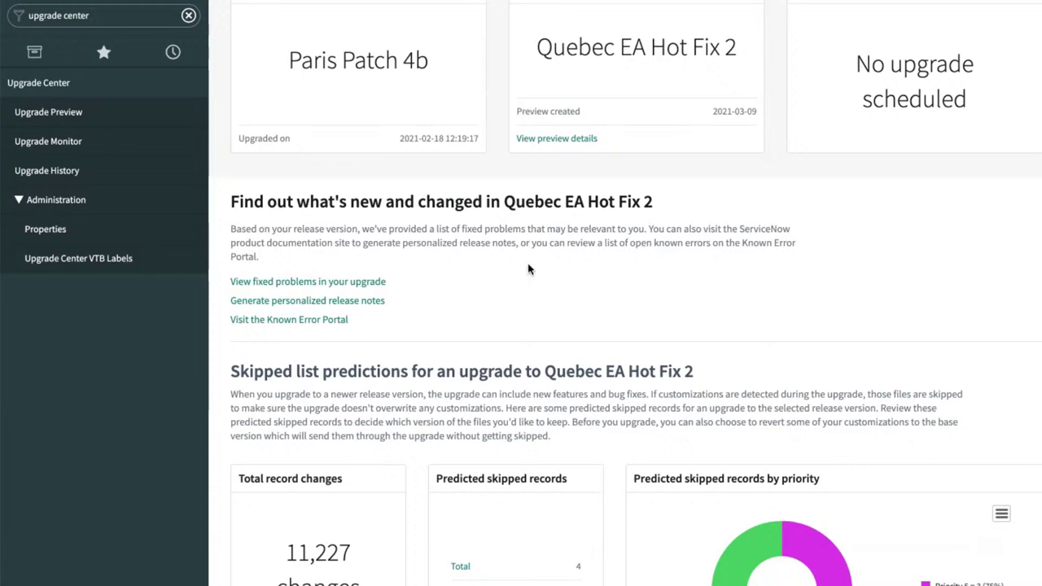
Step: Examine the skipped list predictions, record changes and Automated Test Framework results in the upgrade preview
scroll(526, 268, "down", 1)
scroll(526, 257, "down", 2)
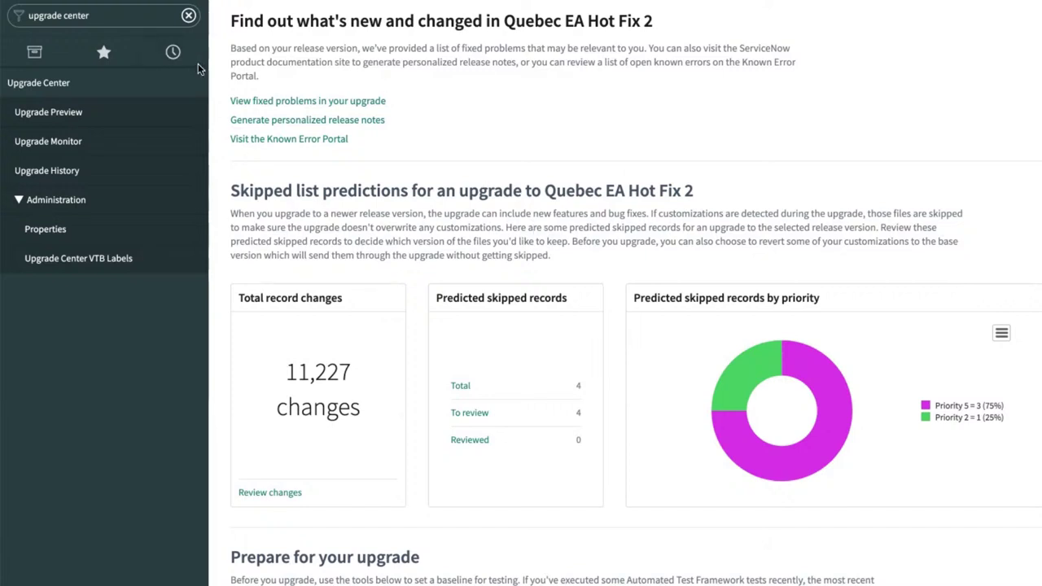
scroll(815, 219, "down", 2)
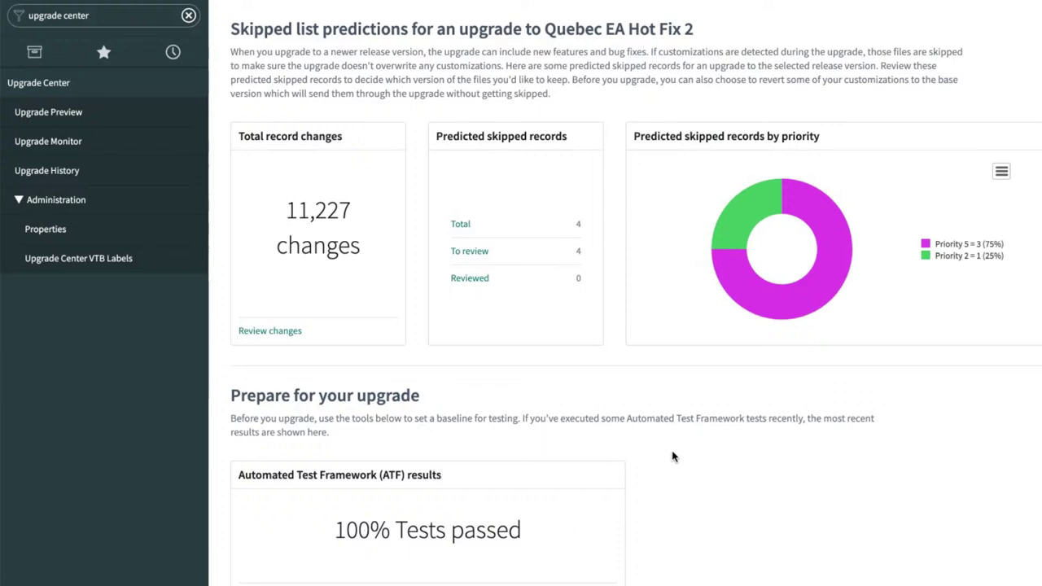
scroll(805, 452, "up", 5)
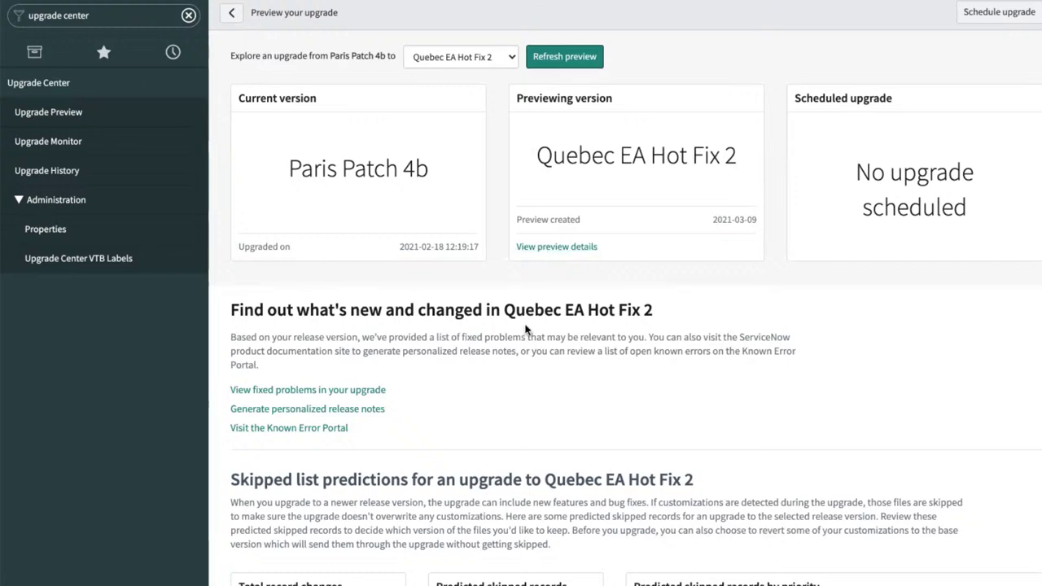
scroll(505, 390, "down", 3)
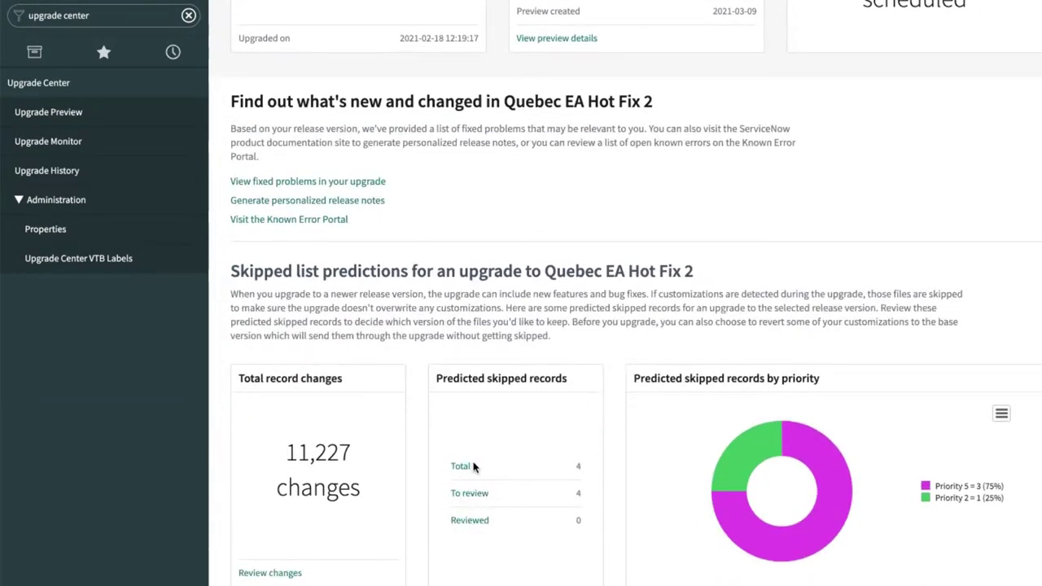
scroll(574, 261, "up", 3)
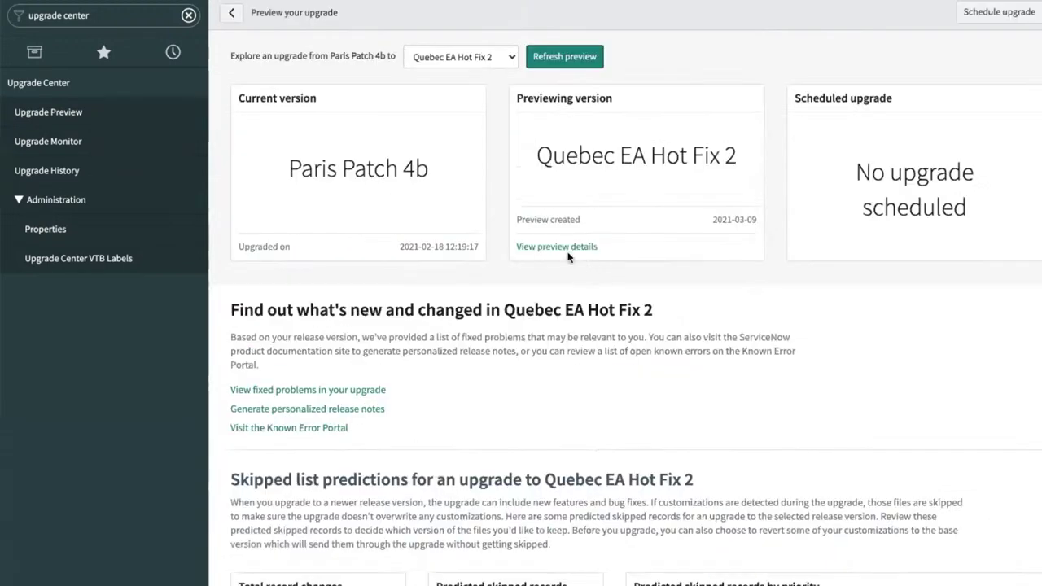
Step: Open the preview details for Quebec EA Hot Fix 2 and examine its predicted skips to review
left_click(564, 249)
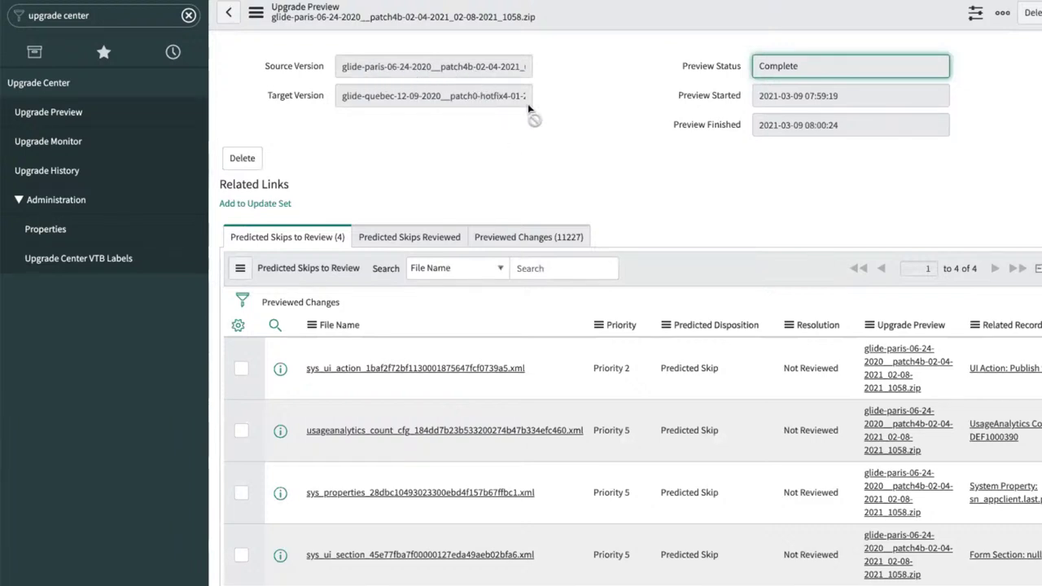
left_click(547, 145)
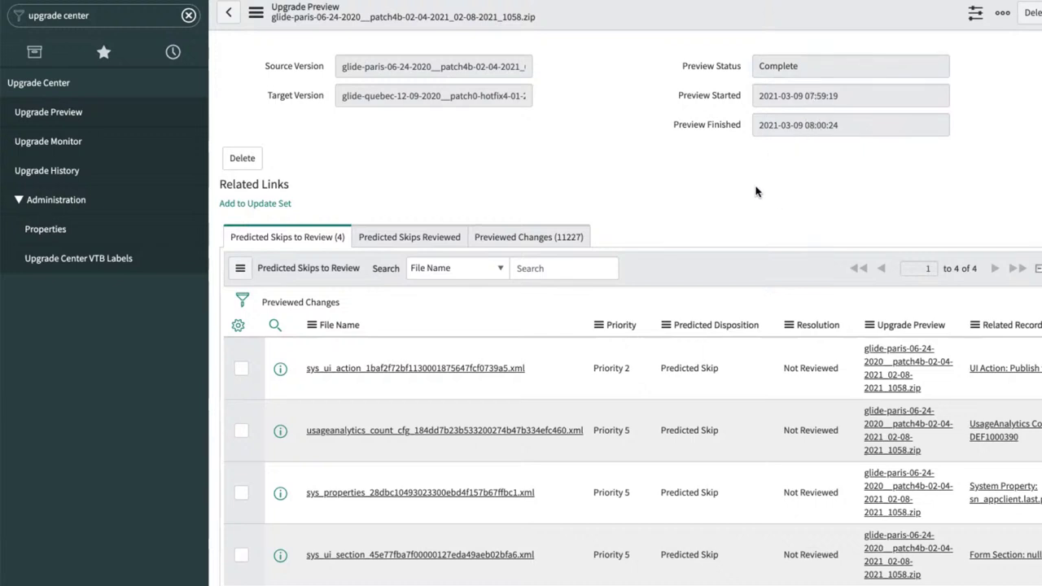
scroll(753, 195, "down", 1)
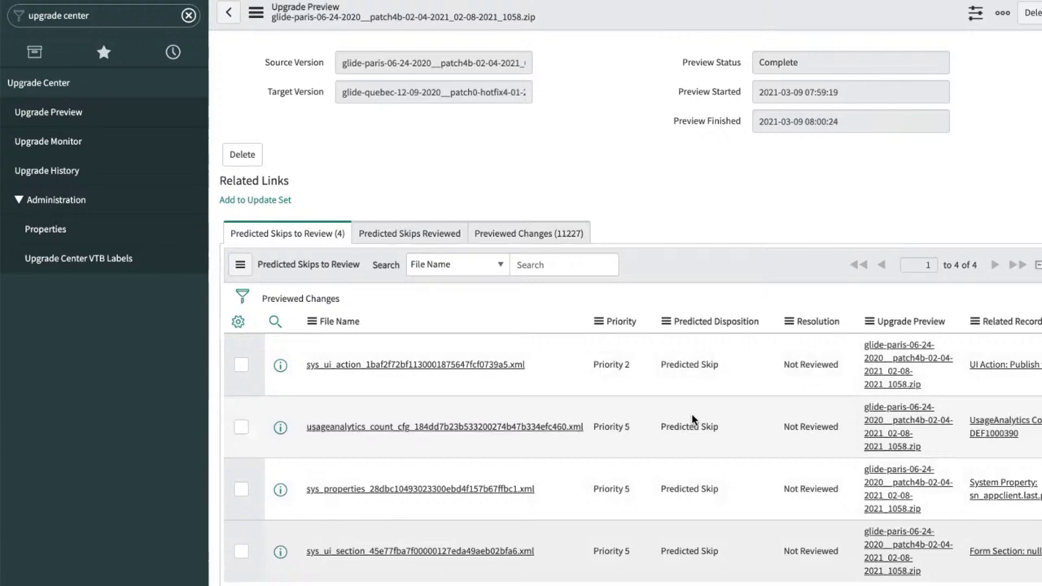
Step: Inspect the Priority 2 sys_ui_action predicted skip and its resolution options, and return to the upgrade preview
left_click(492, 365)
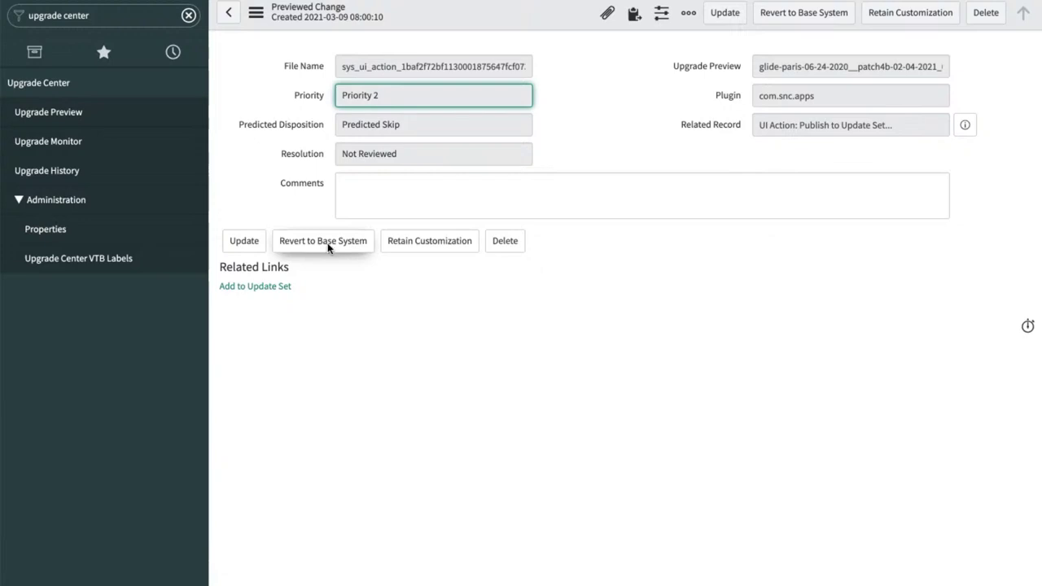
left_click(522, 318)
left_click(231, 16)
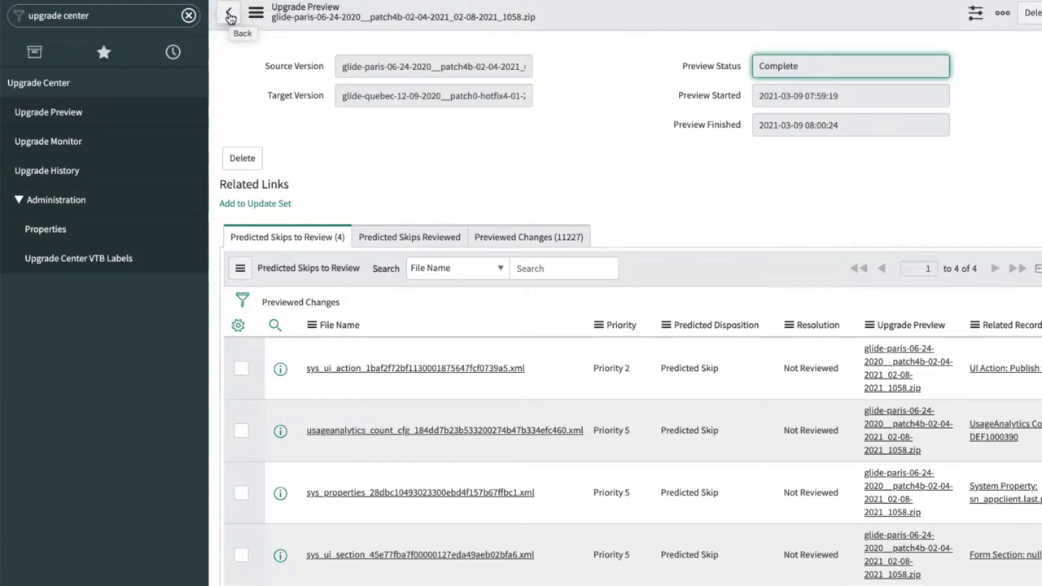
left_click(87, 123)
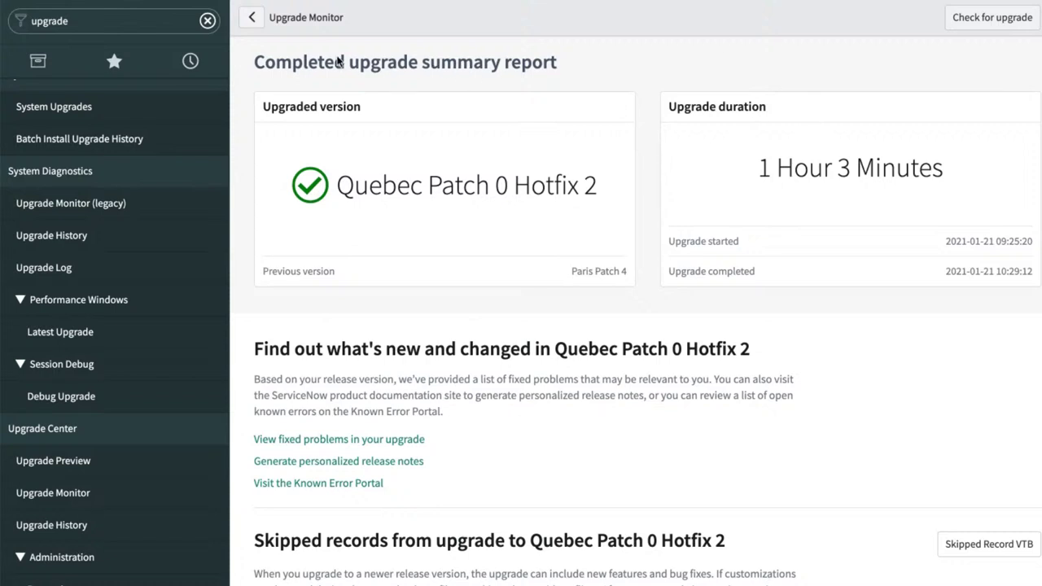
Step: Filter the navigator by "upgrade c" and open the Upgrade Monitor
double_click(71, 19)
left_click(76, 21)
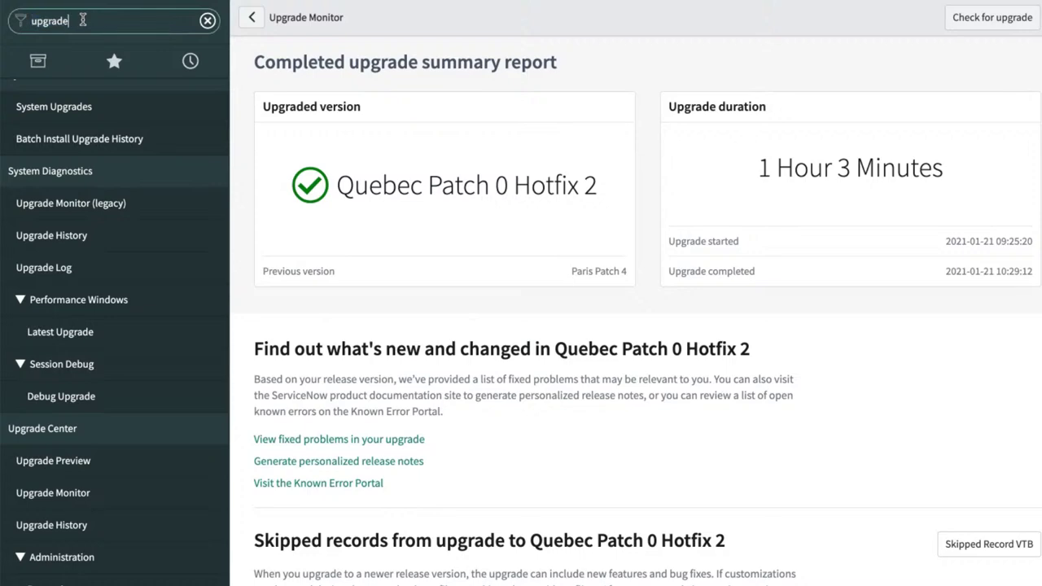
type("c")
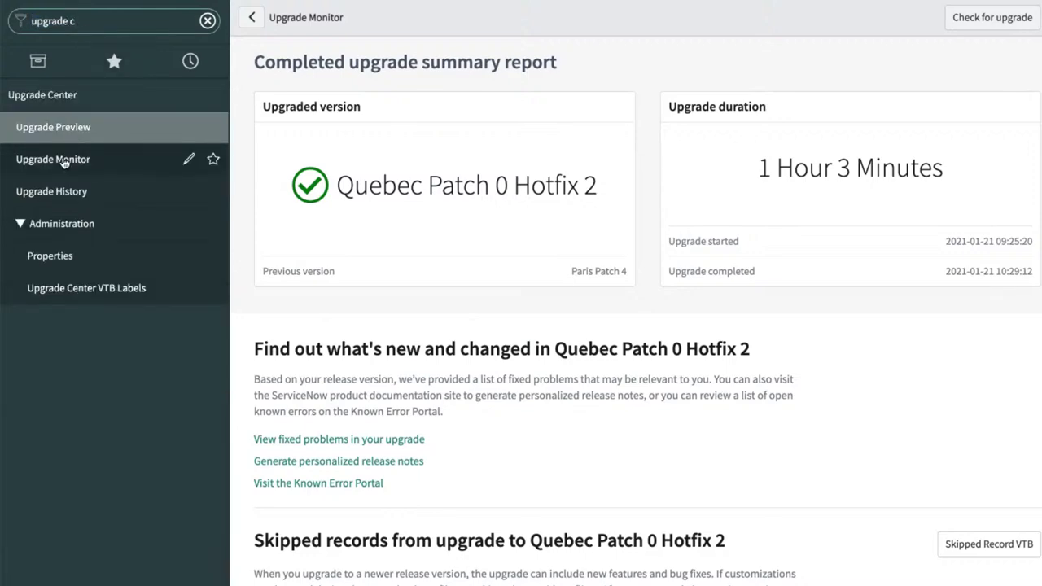
left_click(55, 161)
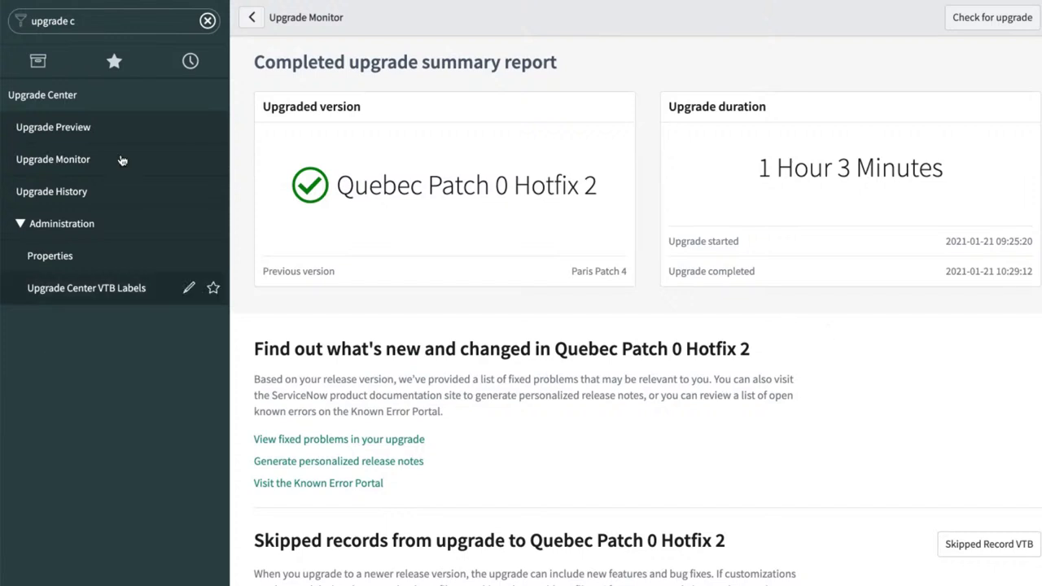
Step: From the upgrade history, open the record of the most recent upgrade, from Paris Patch 4 to Quebec Patch 0 Hotfix 2
left_click(69, 192)
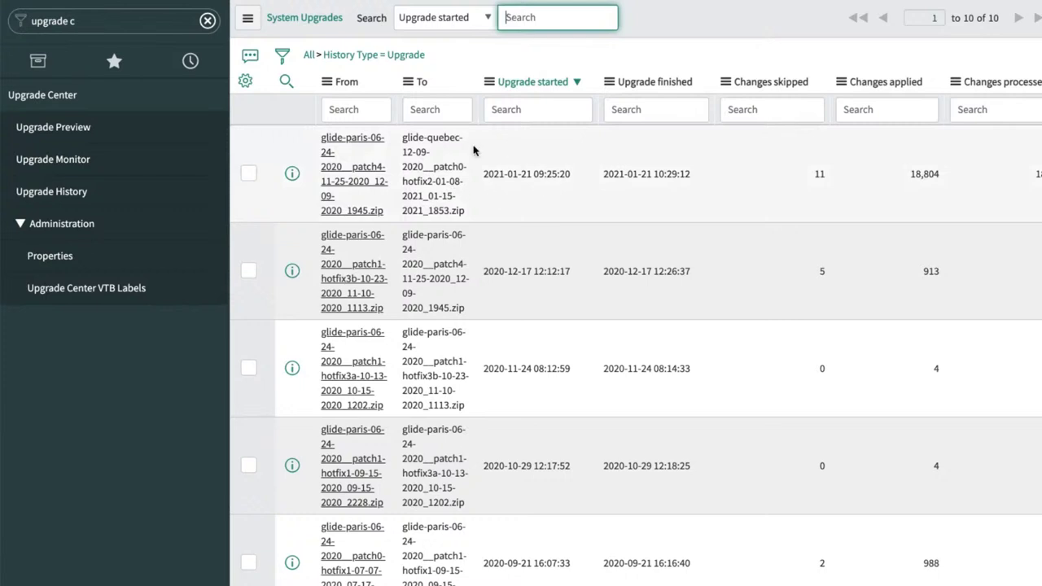
left_click(363, 169)
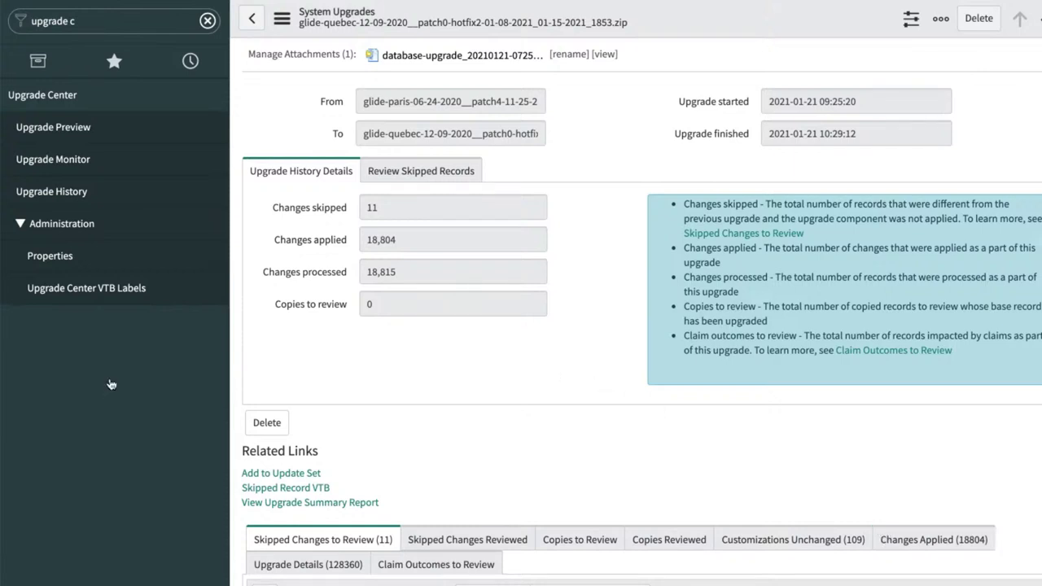
Step: Replace the navigator filter with "upgrade" to list all upgrade-related modules
left_click(88, 16)
double_click(87, 21)
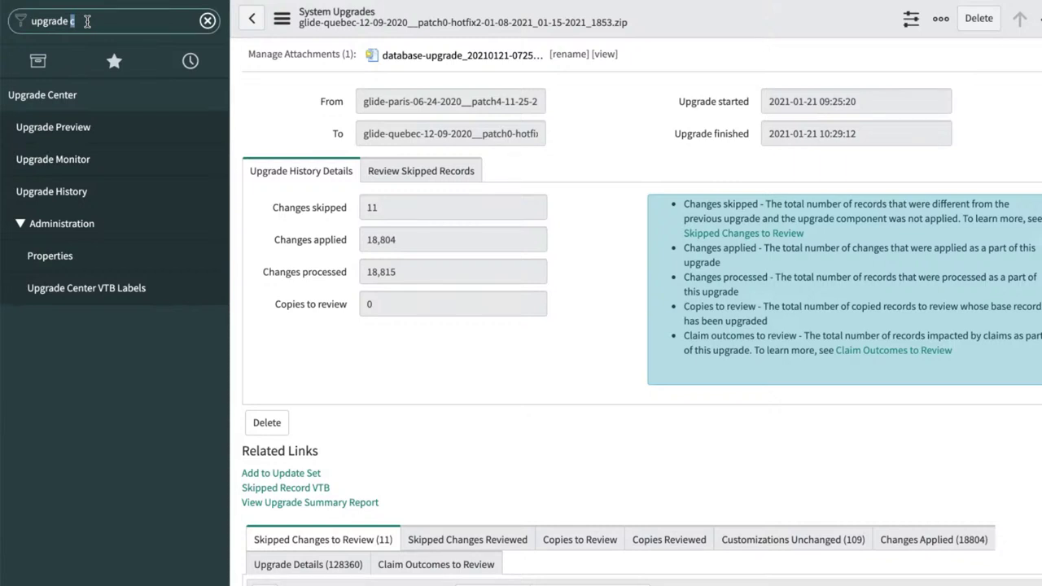
key("BackSpace")
key("BackSpace")
key("BackSpace")
key("BackSpace")
key("BackSpace")
key("BackSpace")
key("BackSpace")
key("BackSpace")
key("BackSpace")
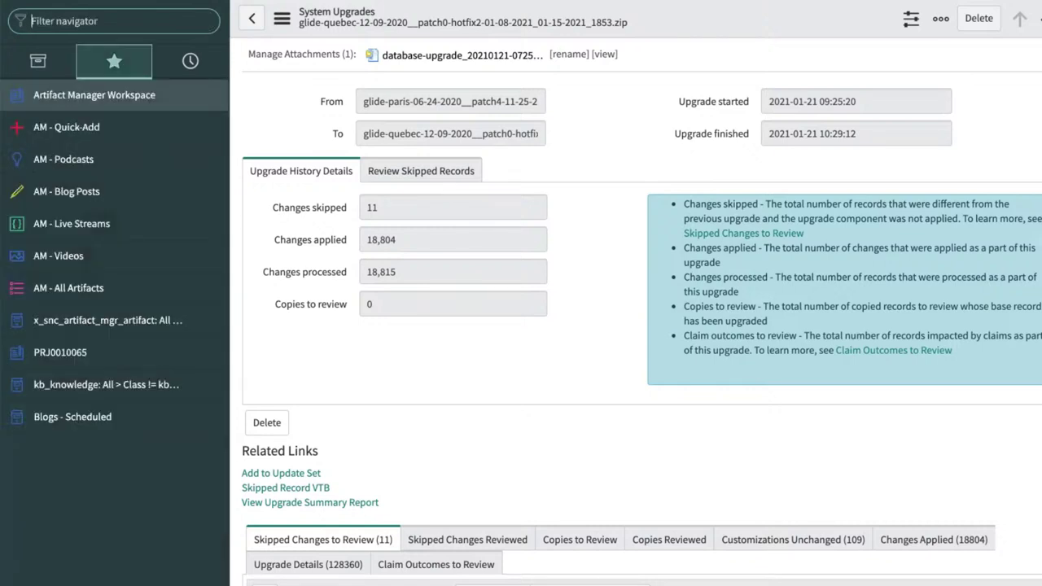
type("upgrade")
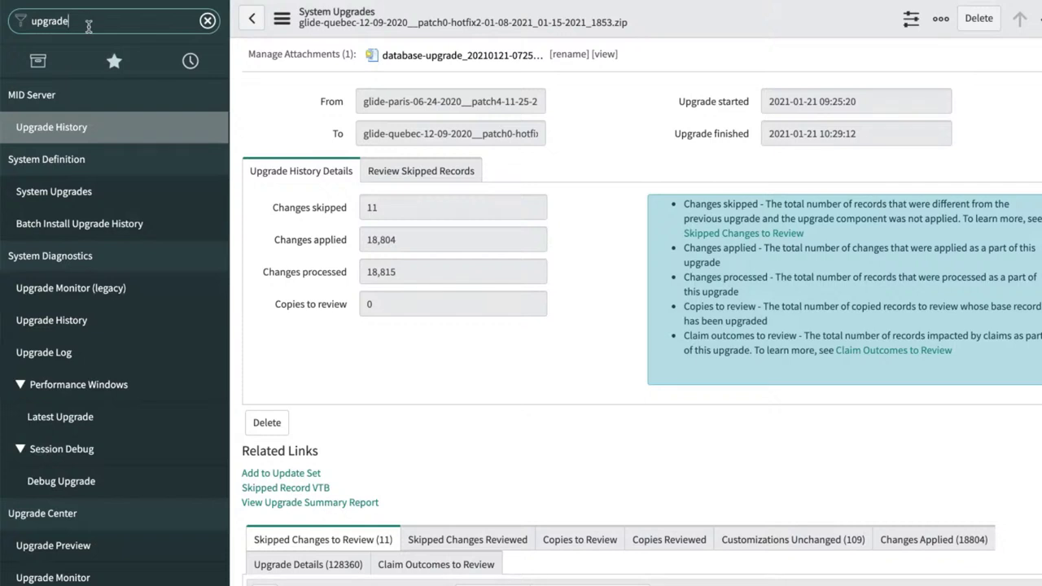
Step: Look through the upgrade-related modules and open the System Diagnostics Upgrade History list
scroll(108, 138, "down", 1)
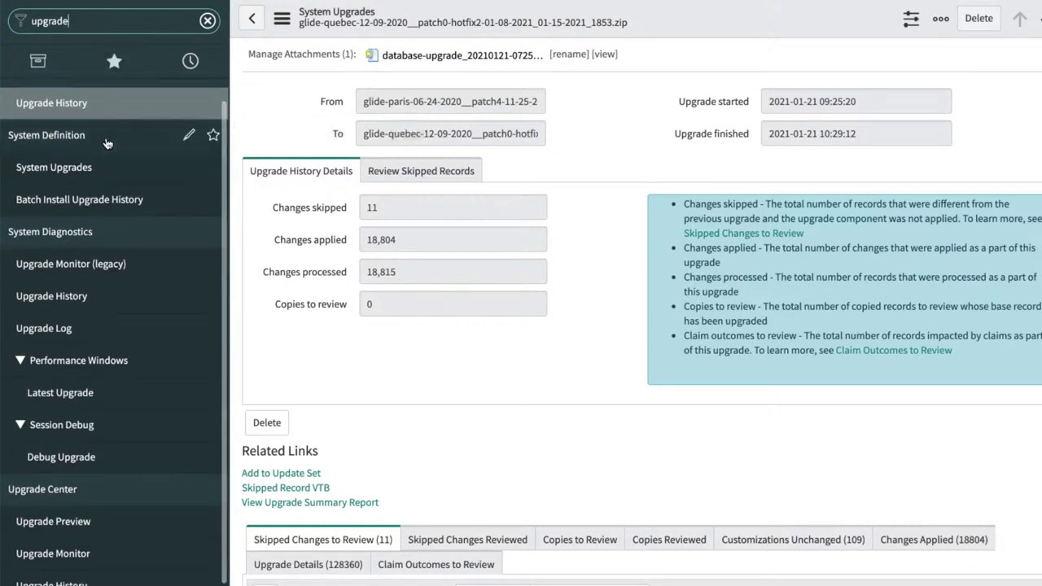
scroll(112, 148, "down", 3)
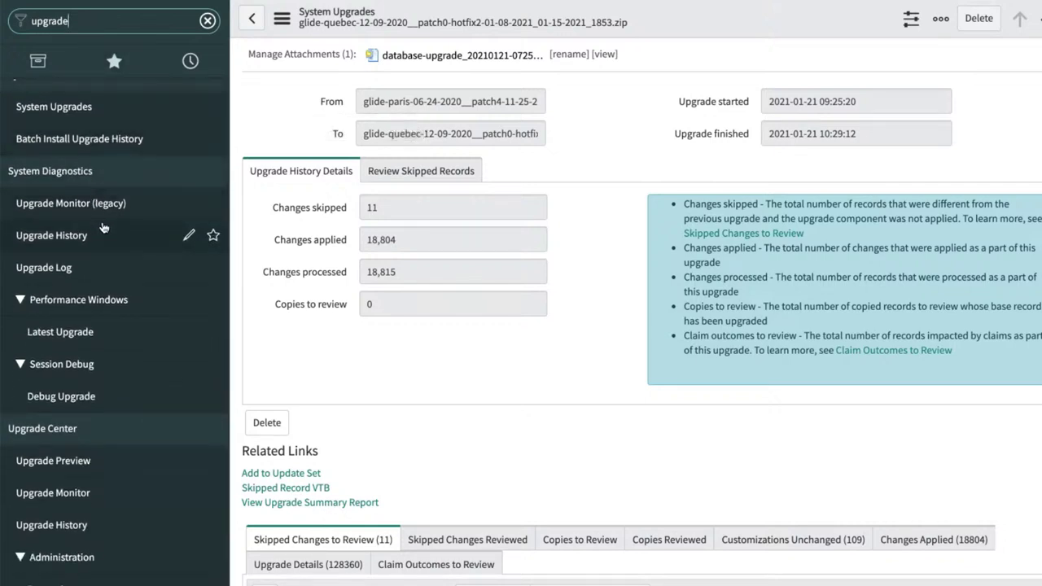
scroll(104, 230, "up", 1)
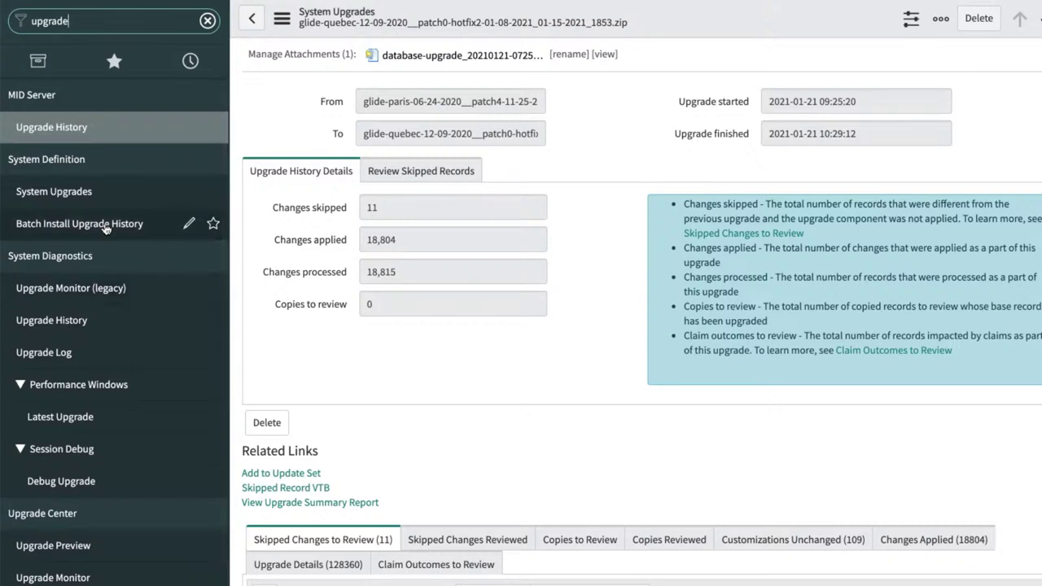
double_click(72, 21)
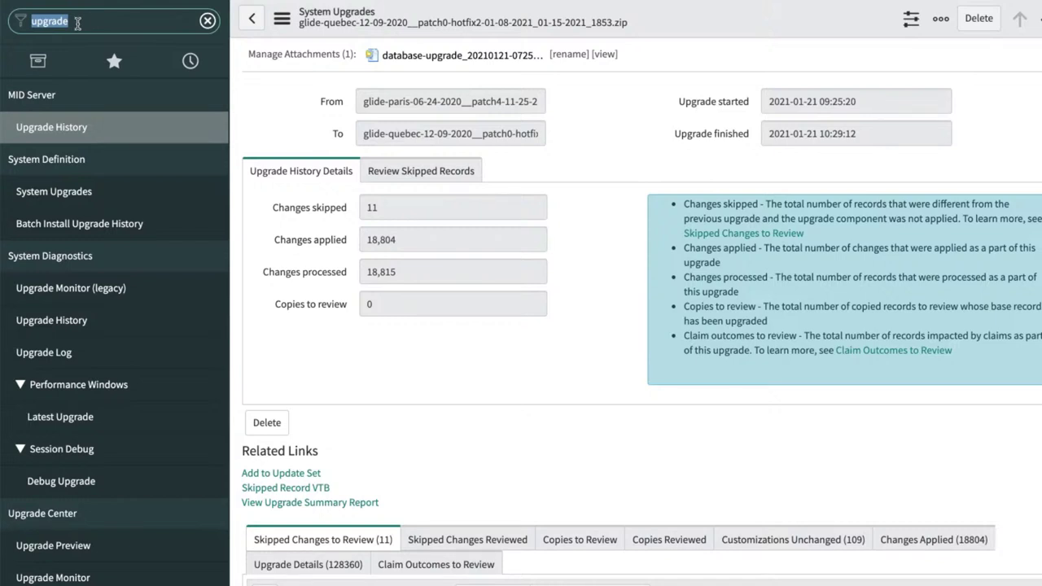
left_click(64, 325)
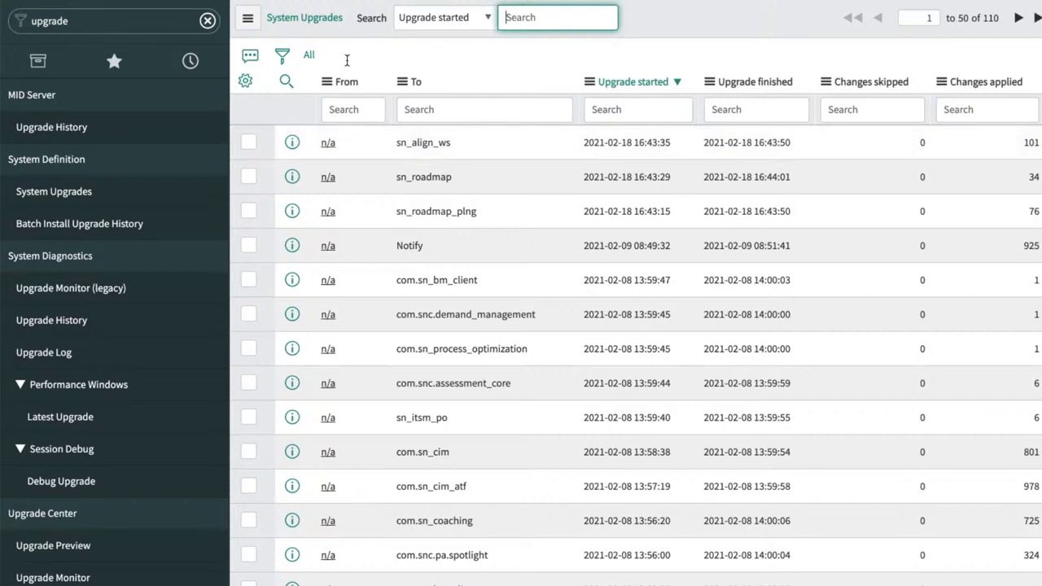
Step: Filter the navigator by "history" and open My Application Import History under System Applications
double_click(83, 21)
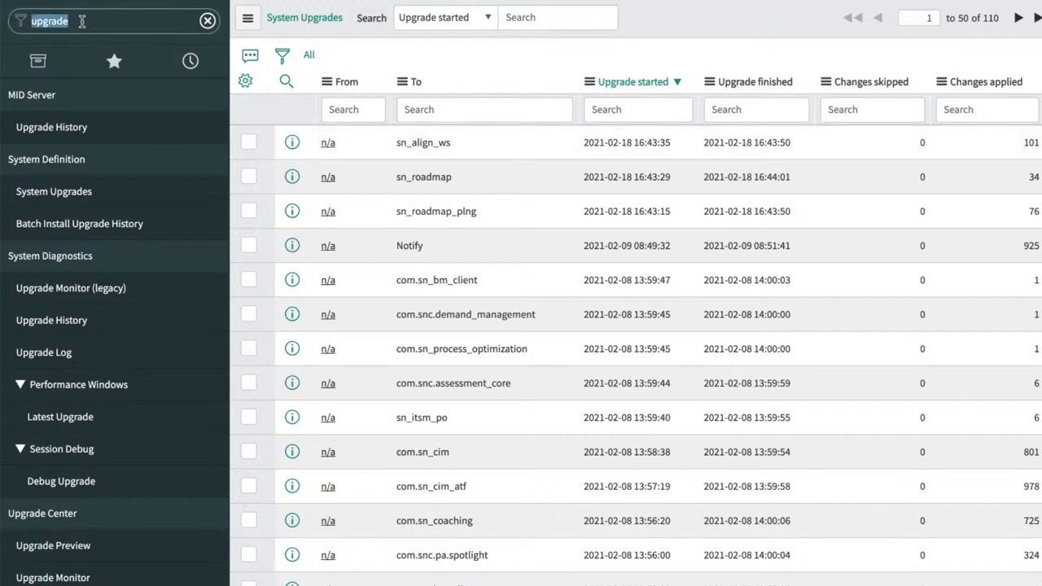
type("hisotry")
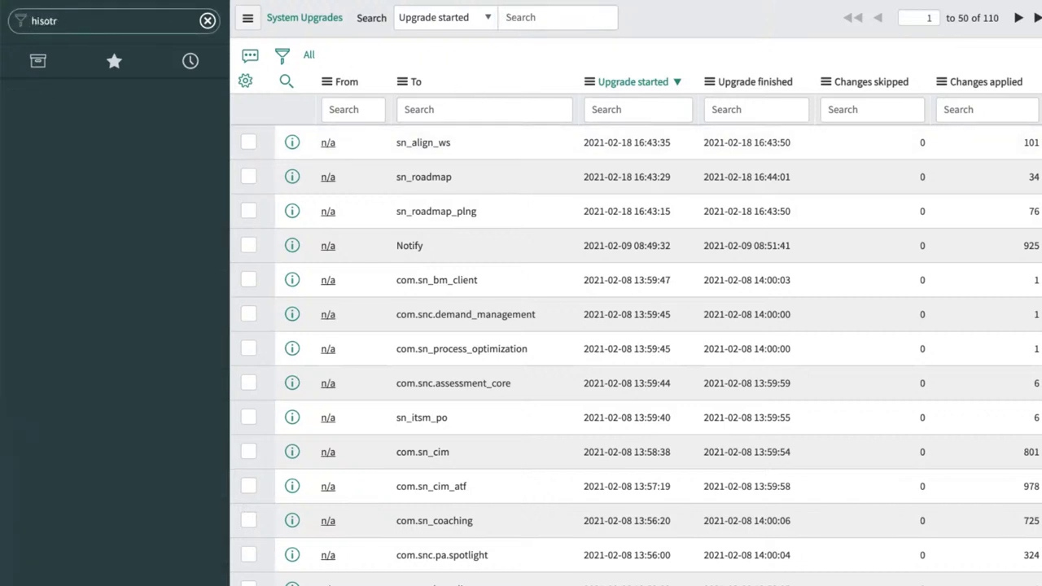
key("BackSpace")
type("tory")
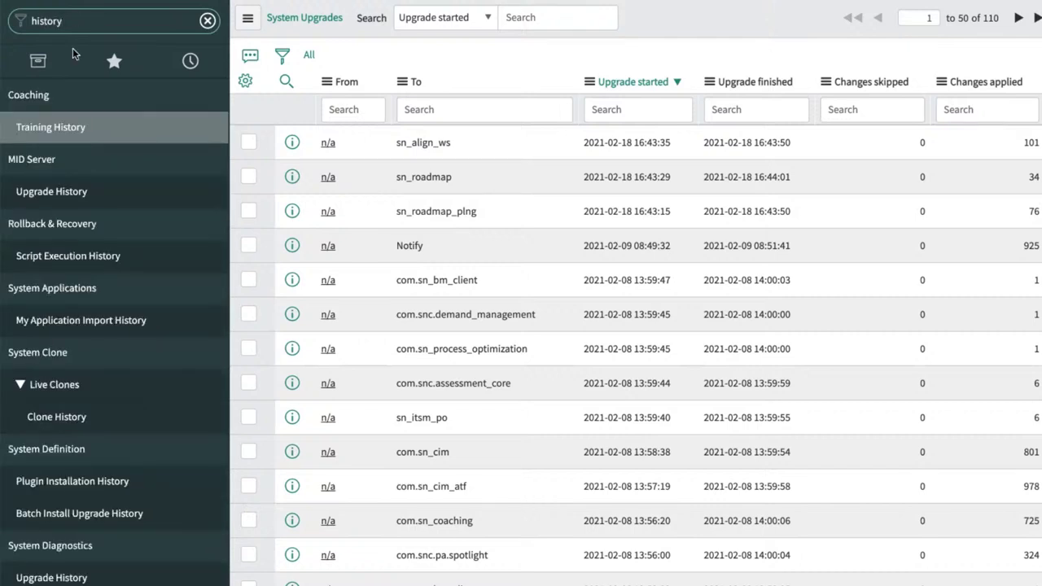
scroll(143, 259, "down", 1)
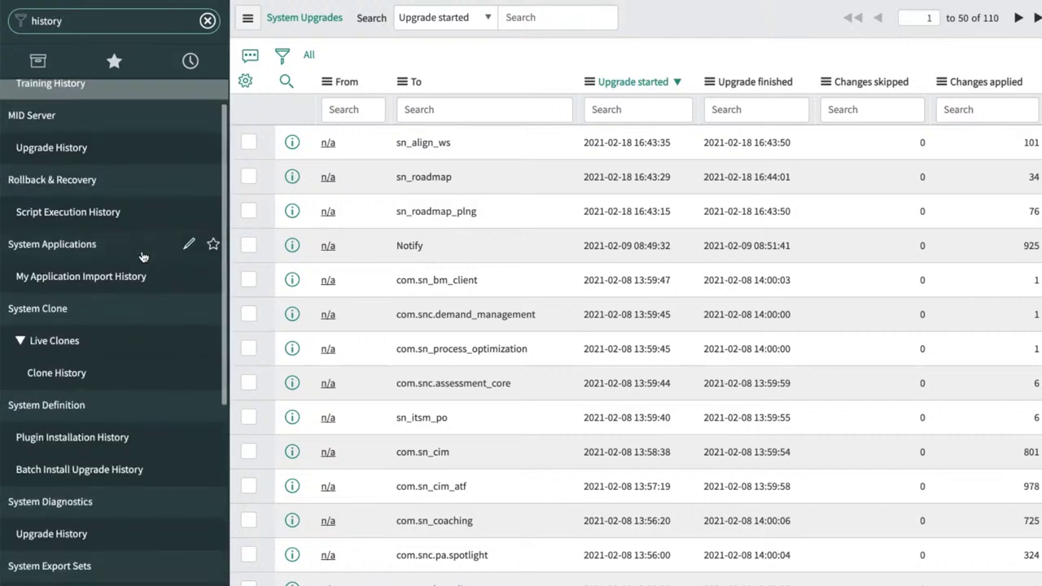
scroll(122, 244, "down", 2)
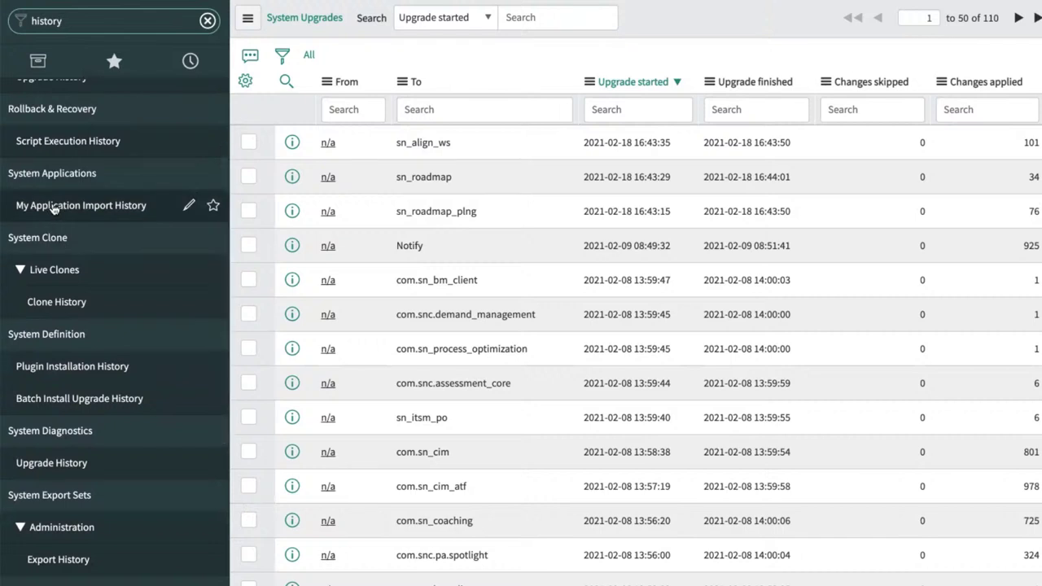
left_click(123, 210)
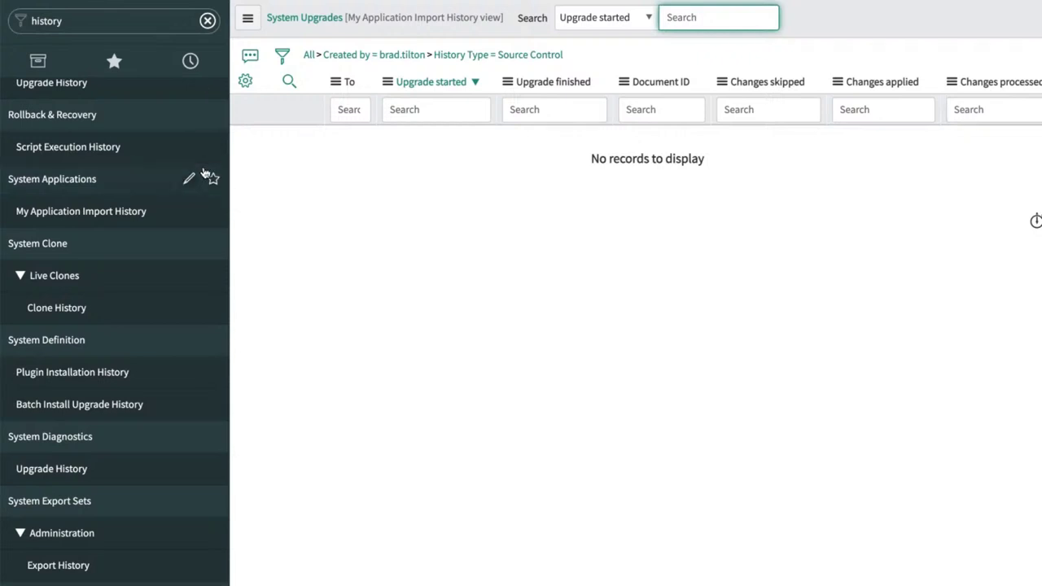
Step: Open the Plugin Installation History list under System Definition
scroll(96, 246, "down", 1)
scroll(94, 244, "down", 2)
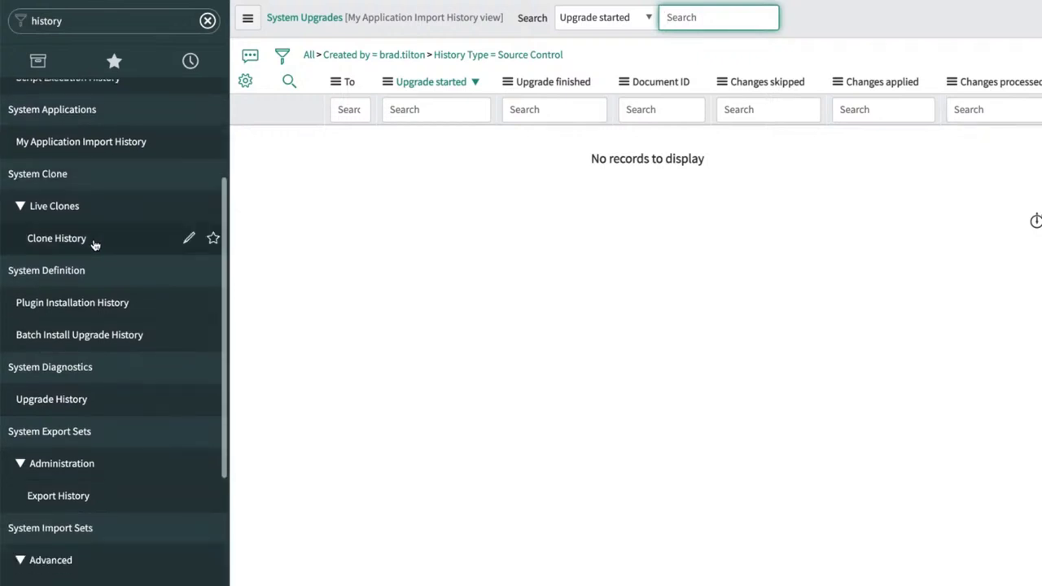
scroll(105, 247, "down", 1)
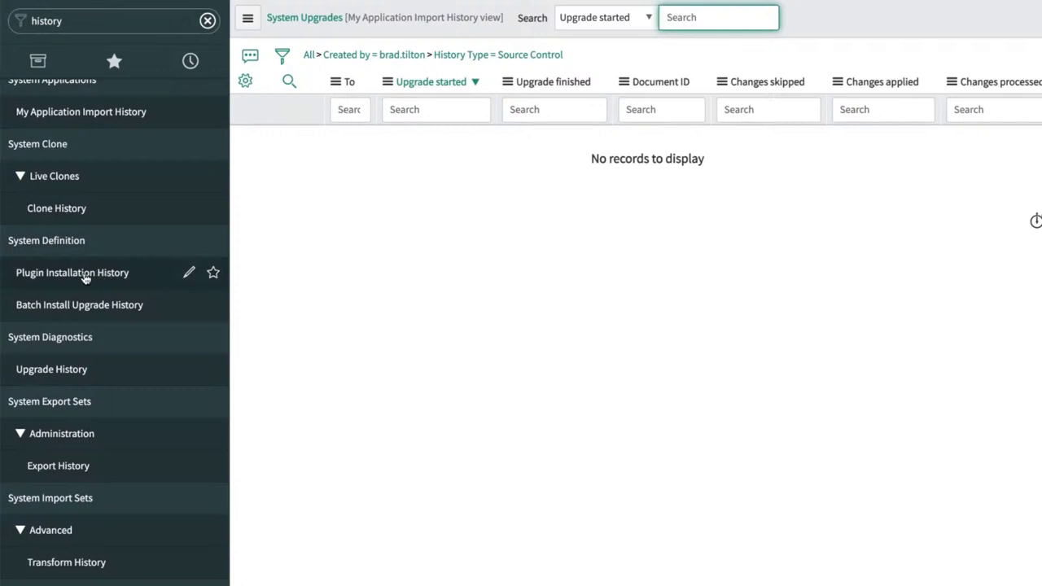
left_click(85, 277)
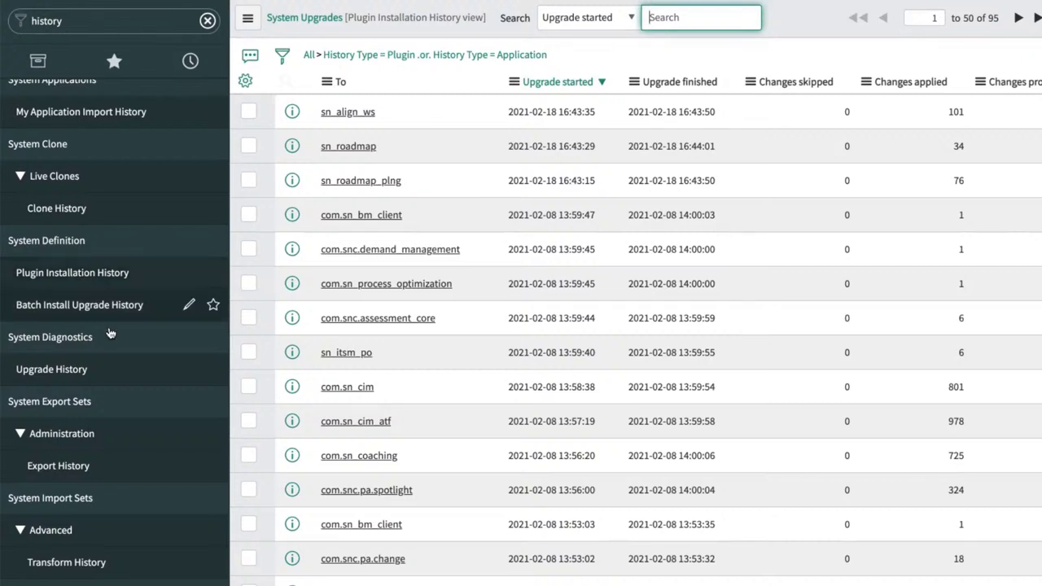
Step: Open the Update Set Commit History list under System Update Sets
scroll(110, 338, "down", 3)
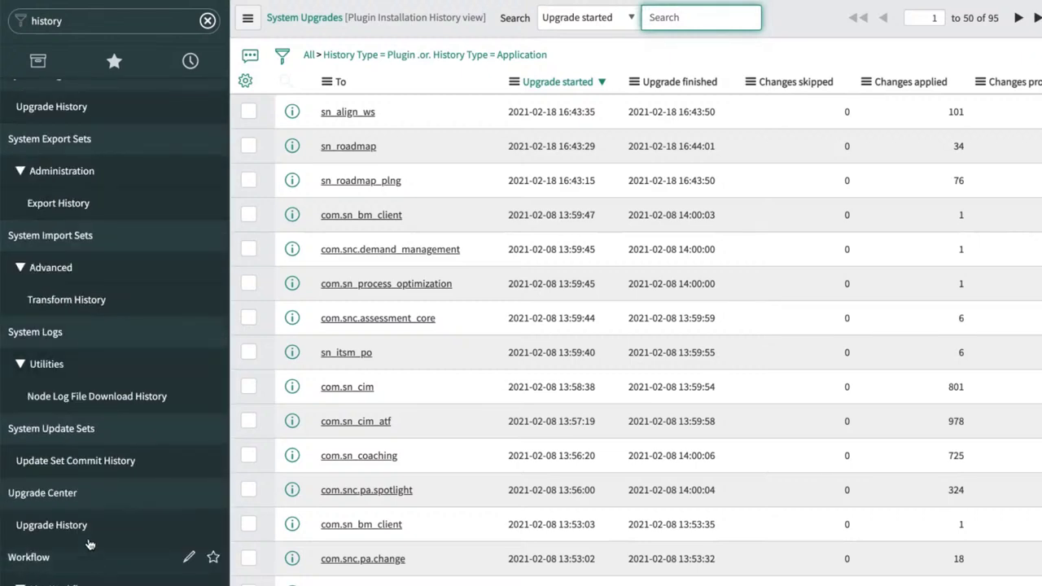
left_click(76, 461)
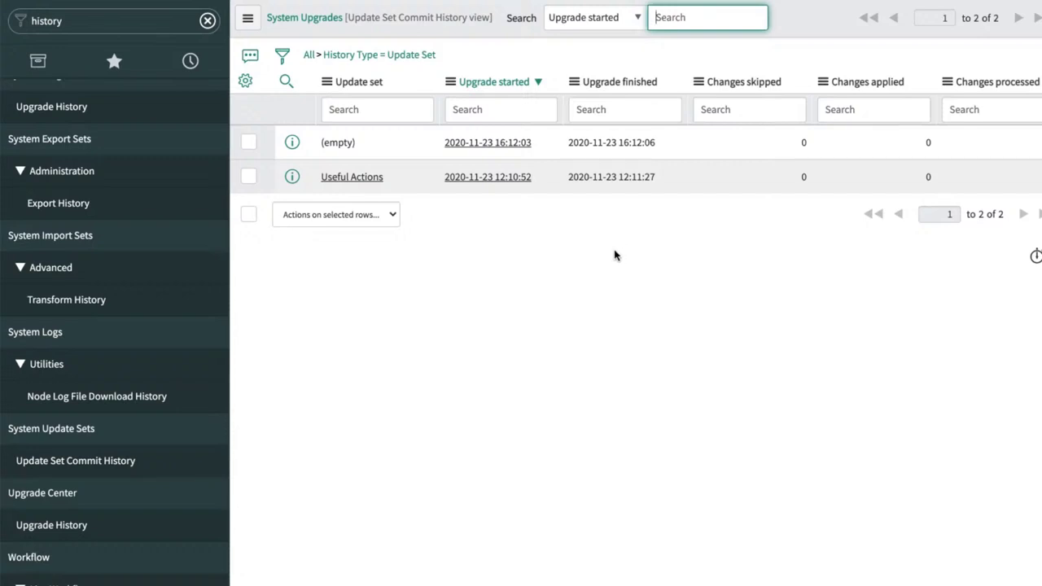
left_click(613, 259)
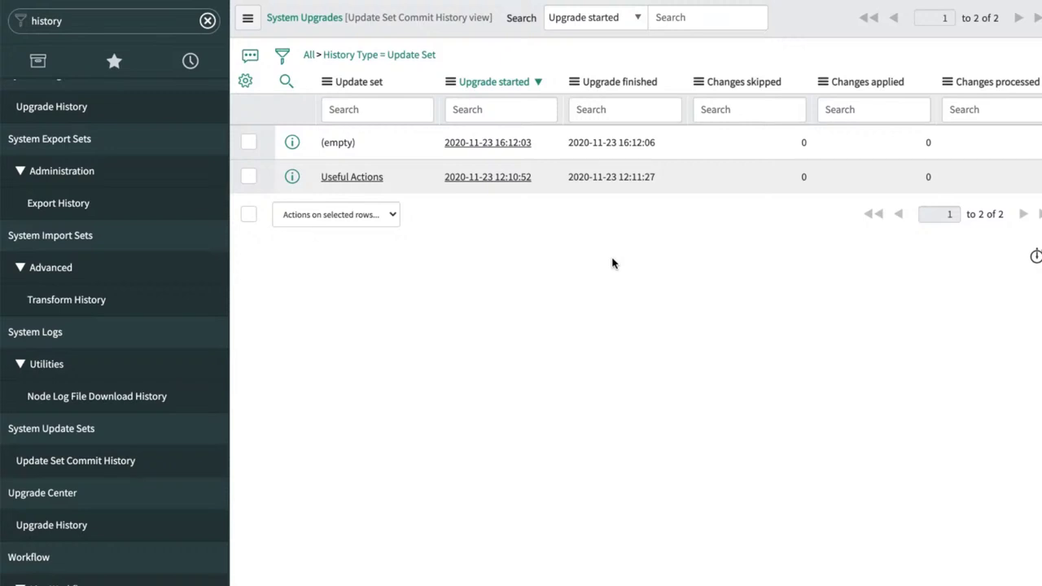
Step: Replace the navigator filter with "upgrade center" and open the Upgrade Monitor
left_click(79, 16)
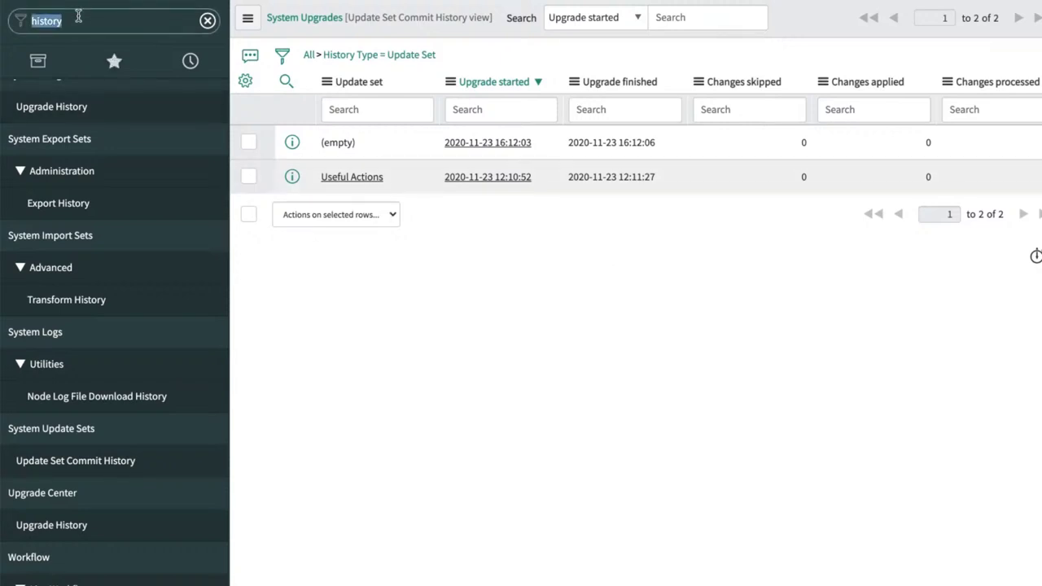
type("upgrade ce")
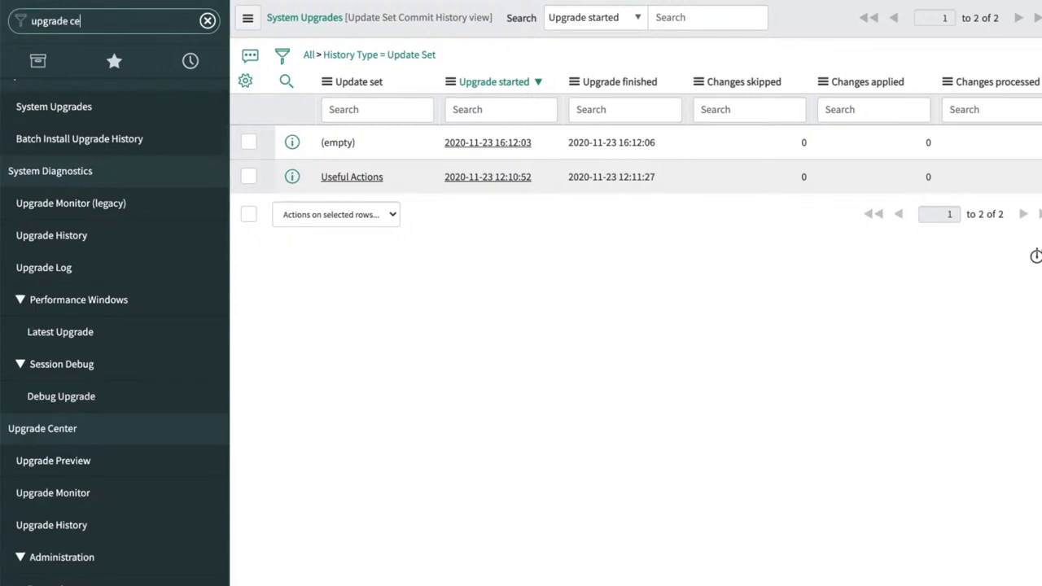
type("nter")
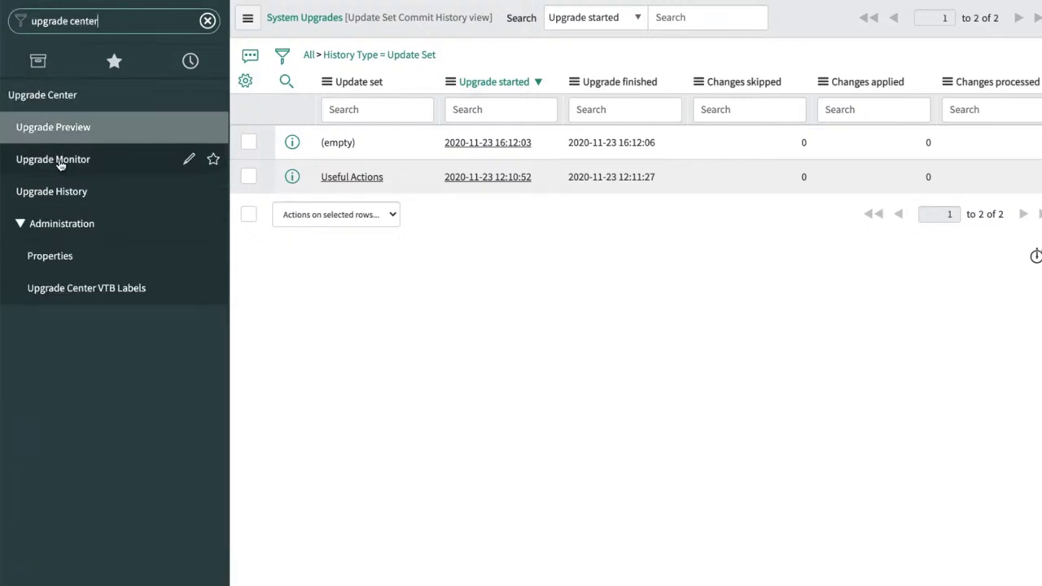
left_click(60, 162)
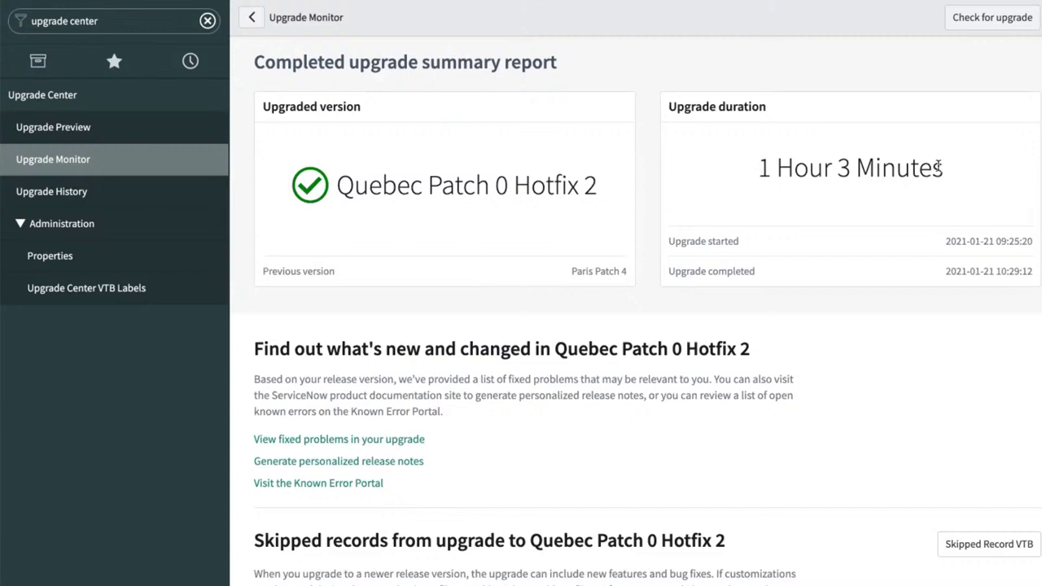
Step: Review the completed upgrade summary, including the skipped records by priority, by product and by code changed or unchanged
scroll(559, 354, "down", 1)
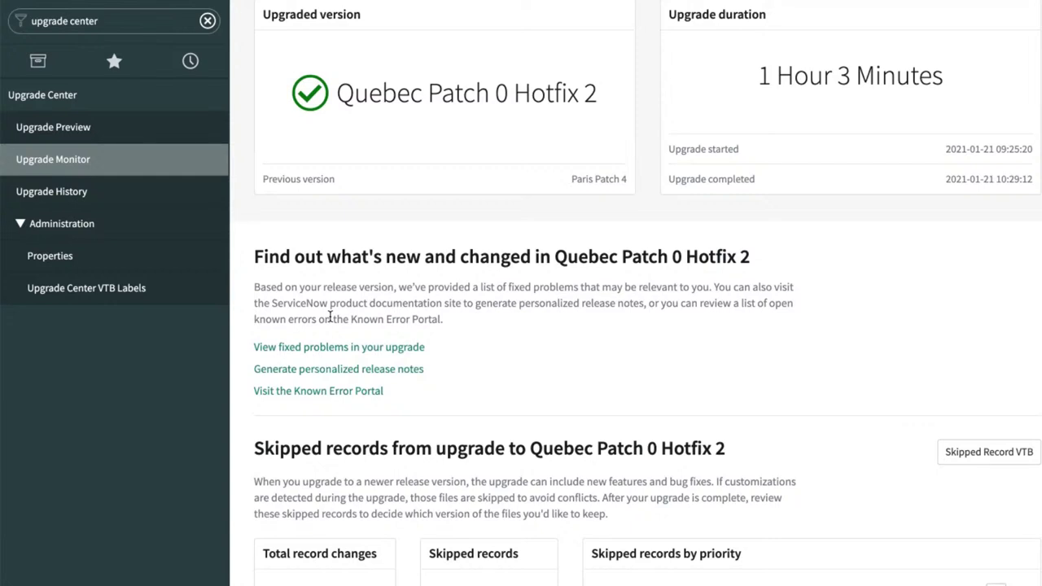
scroll(579, 348, "down", 3)
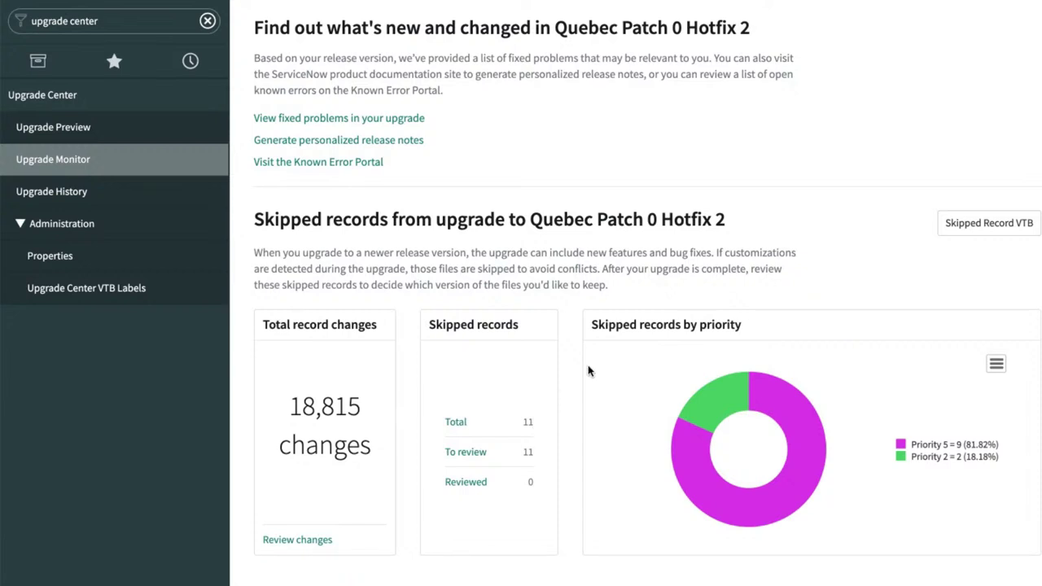
scroll(614, 361, "down", 1)
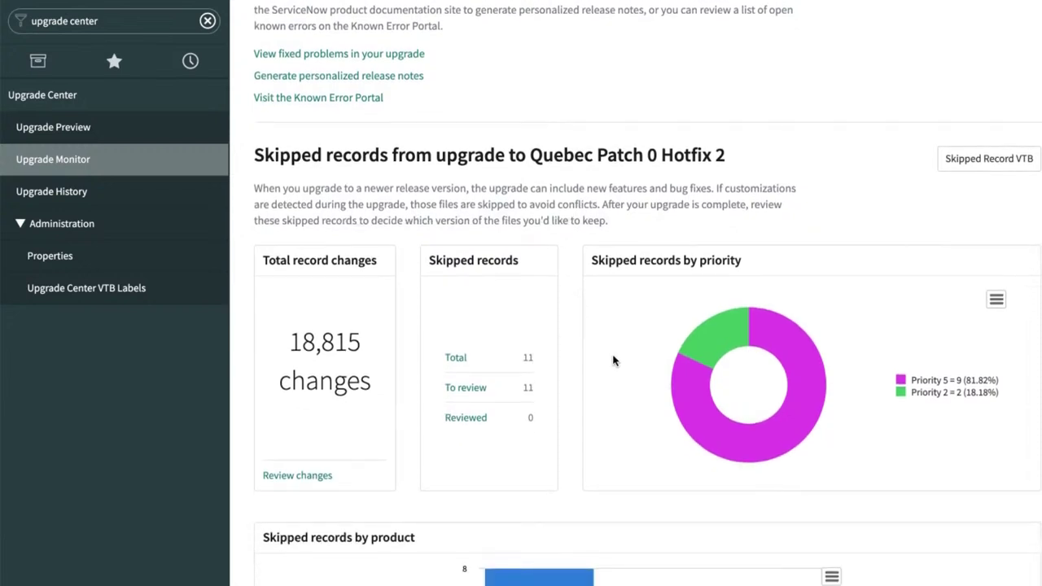
scroll(614, 361, "down", 2)
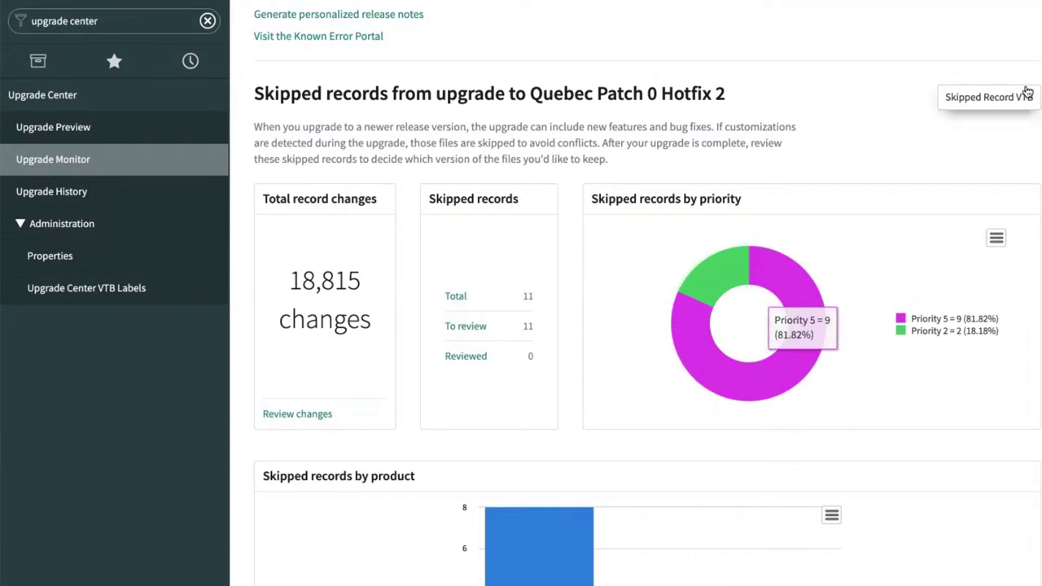
scroll(575, 226, "down", 4)
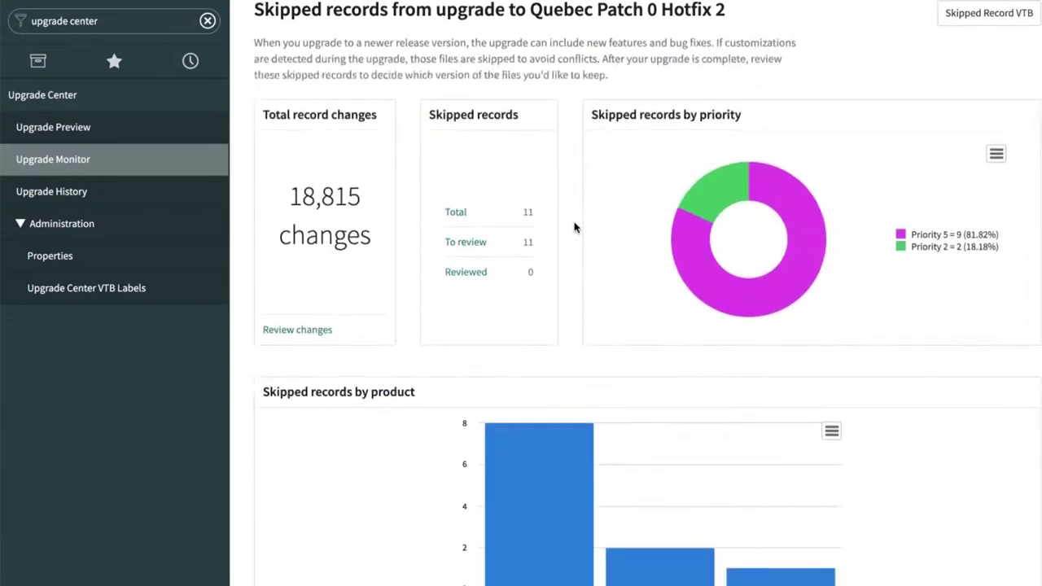
scroll(575, 227, "down", 2)
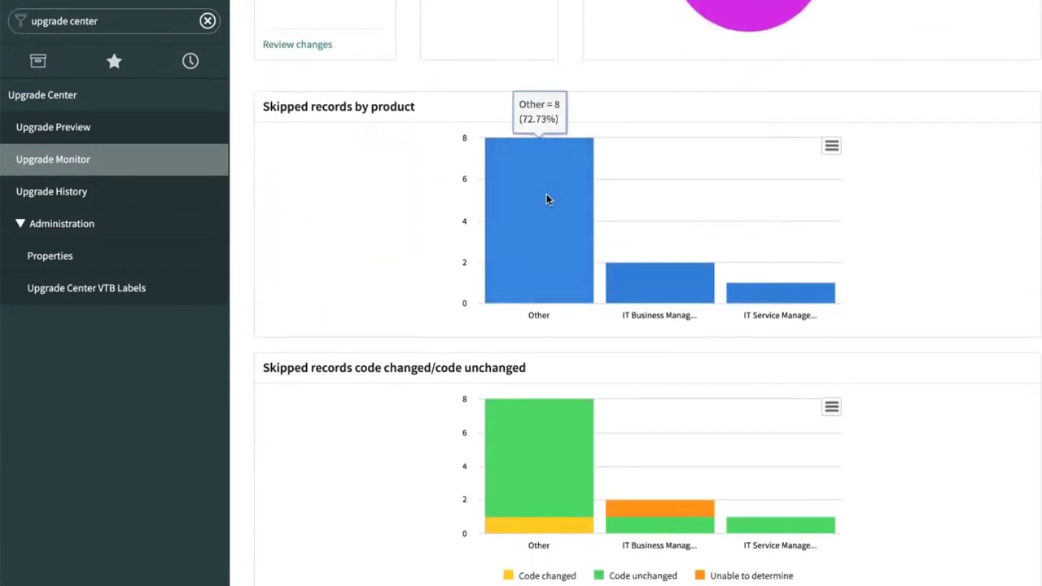
mouse_move(662, 286)
scroll(374, 236, "down", 1)
scroll(375, 236, "down", 1)
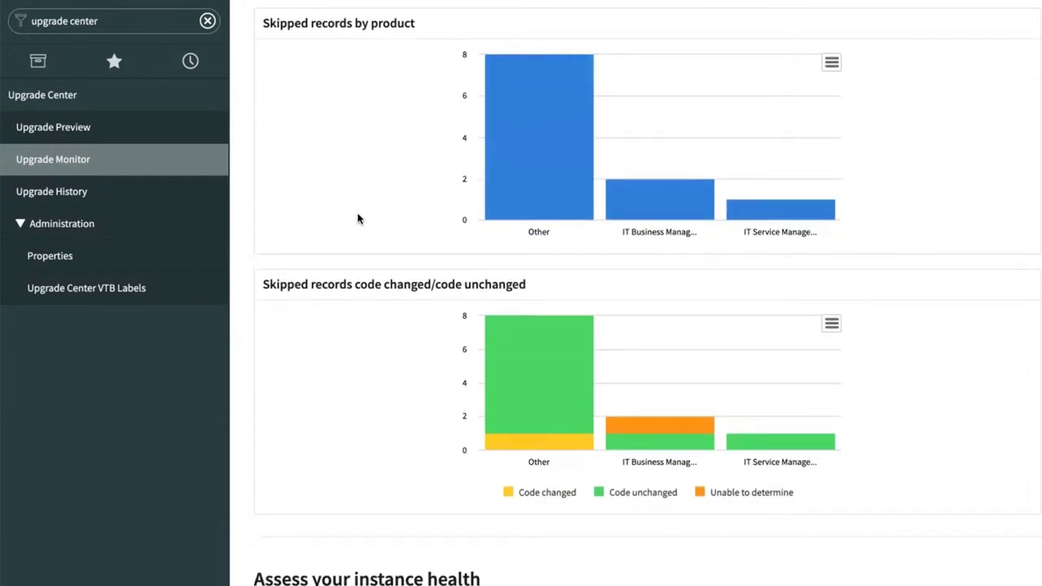
scroll(351, 310, "down", 2)
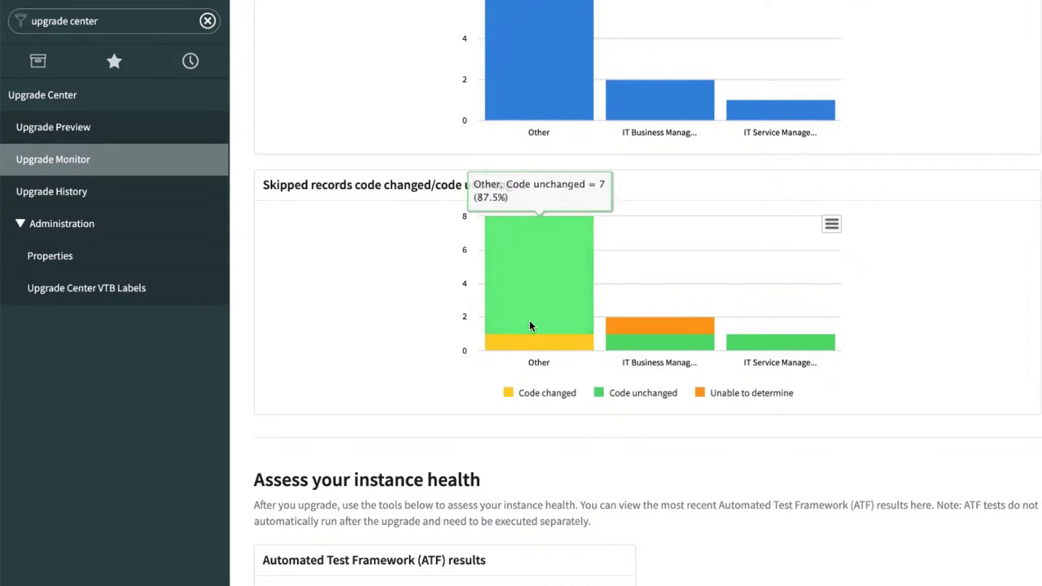
Step: Compare the details of both nodes under Node Upgrades and review the top 10 fix scripts and schema changes by duration
scroll(386, 328, "down", 9)
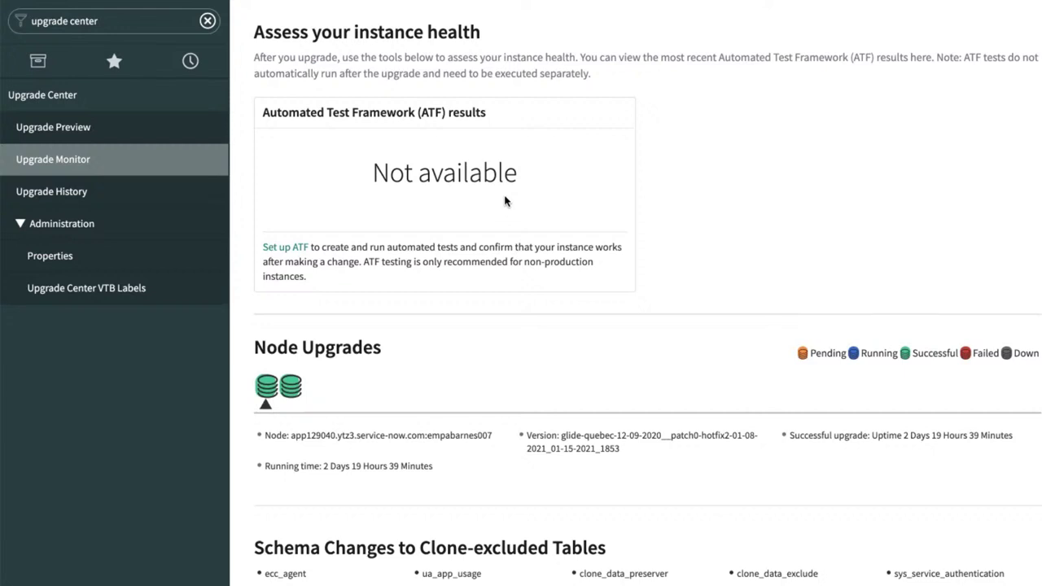
scroll(618, 200, "down", 4)
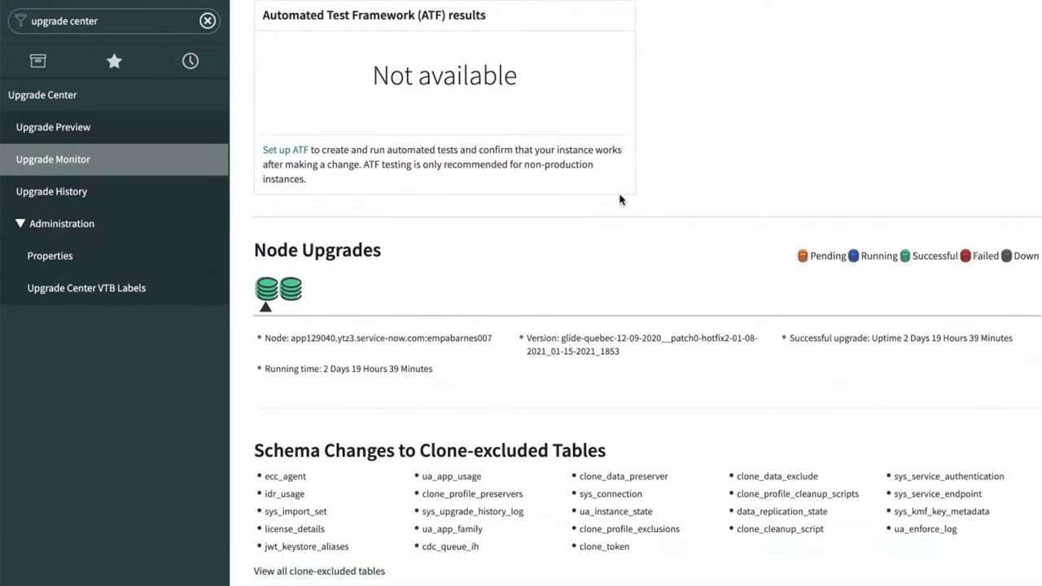
left_click(277, 229)
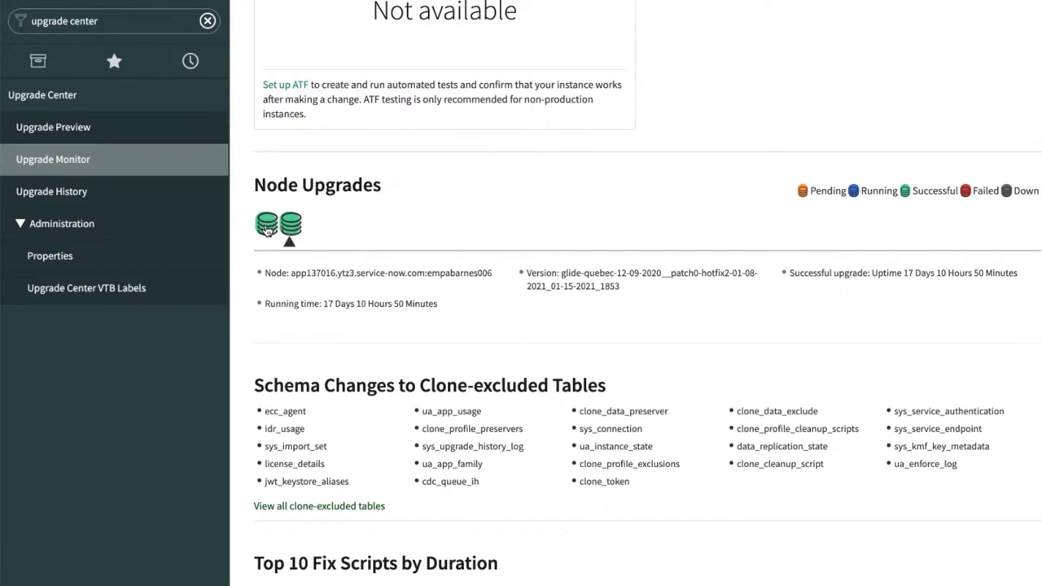
left_click(275, 227)
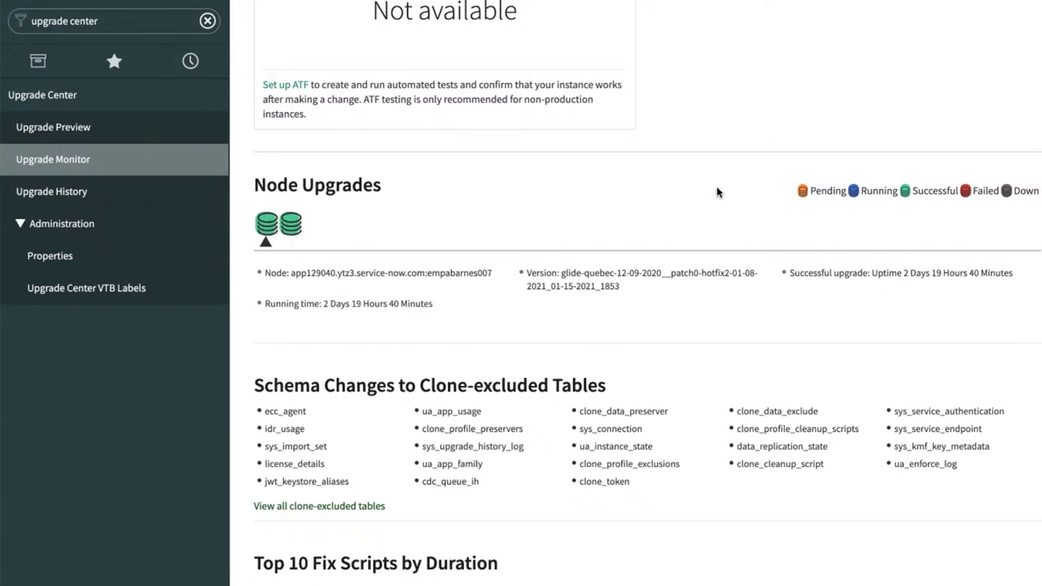
scroll(717, 192, "down", 5)
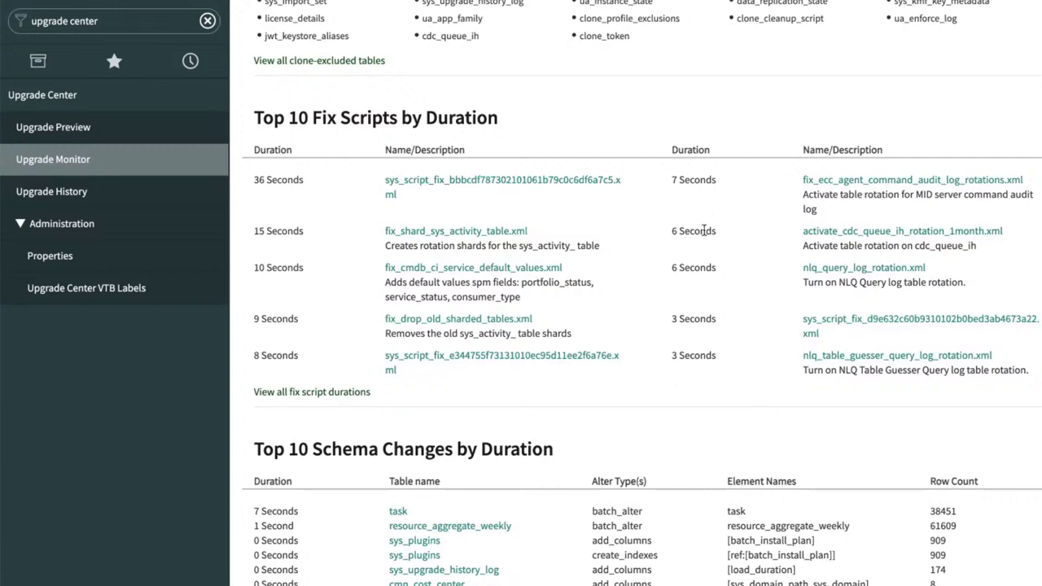
scroll(714, 227, "down", 5)
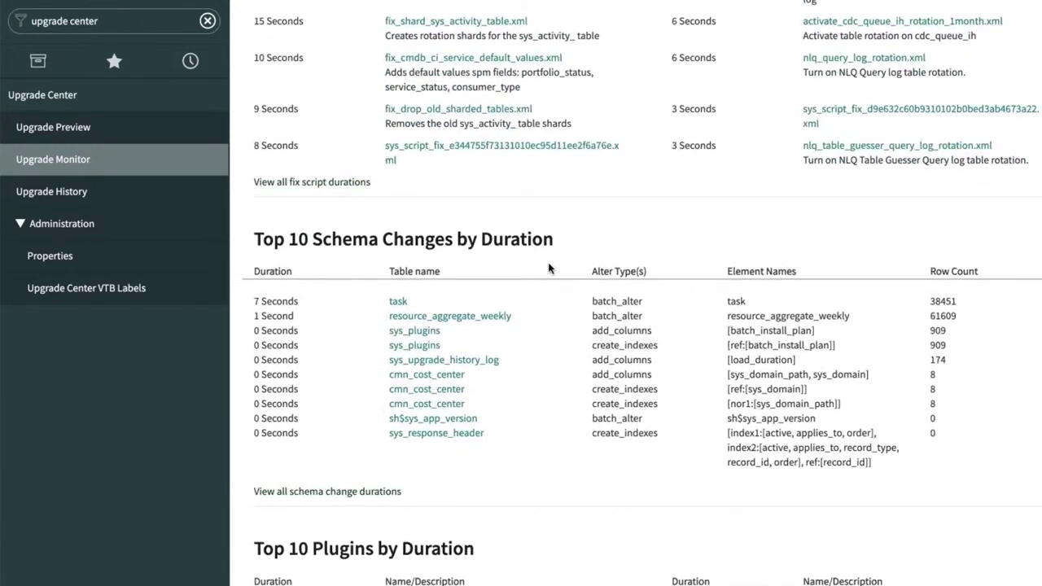
Step: Open the sn_slack_ah_v2 plugin from the Top 10 Plugins by Duration and examine its plugin files' dispositions, load durations and priorities
scroll(660, 287, "down", 4)
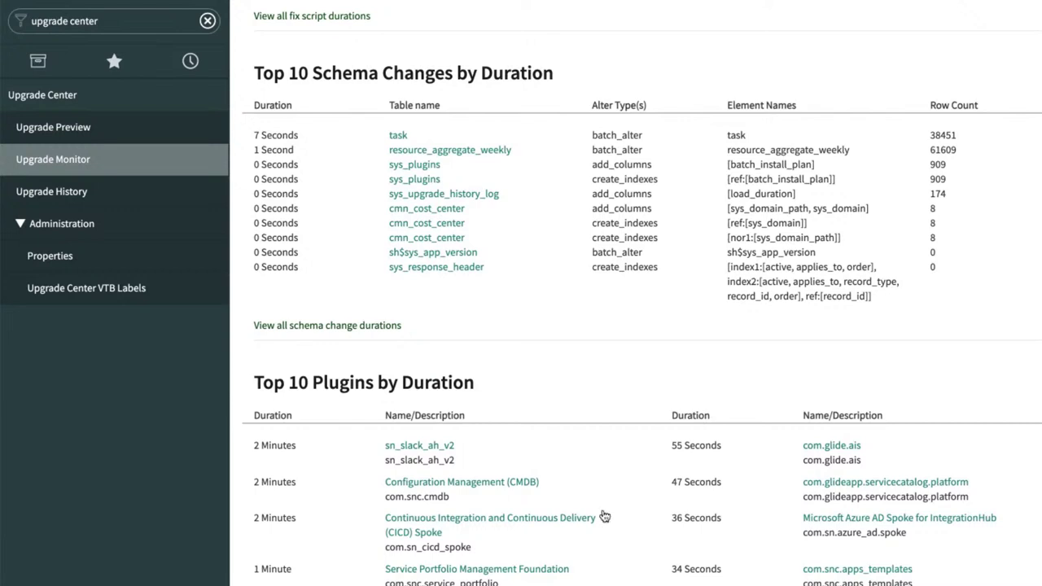
left_click(436, 447)
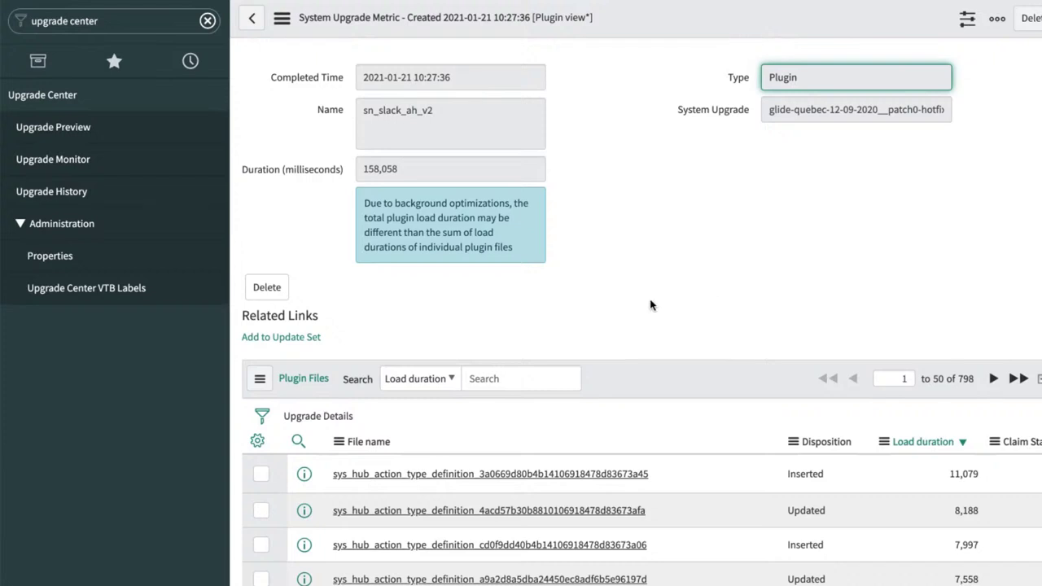
scroll(700, 325, "down", 2)
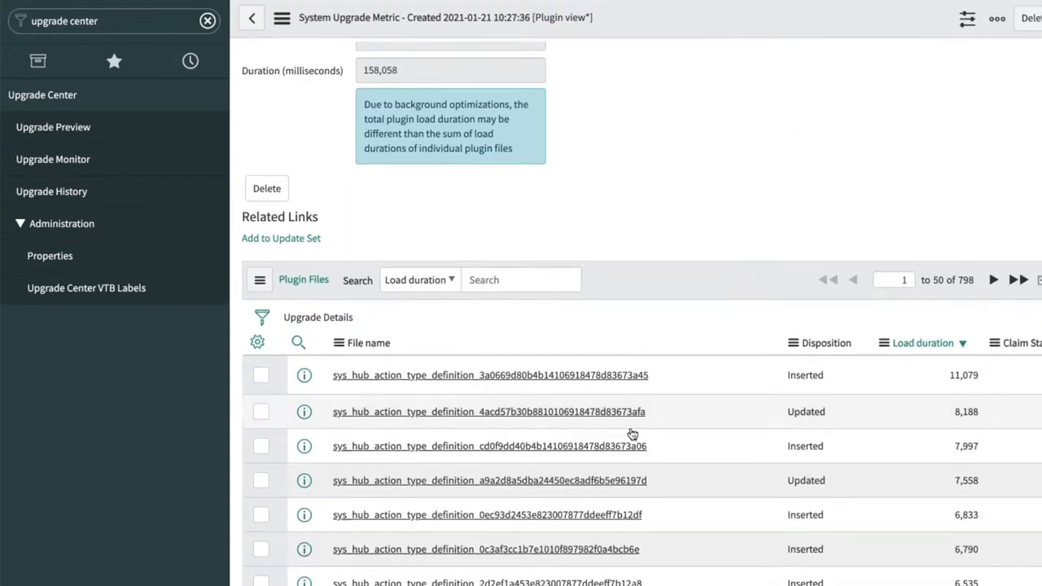
scroll(698, 430, "down", 2)
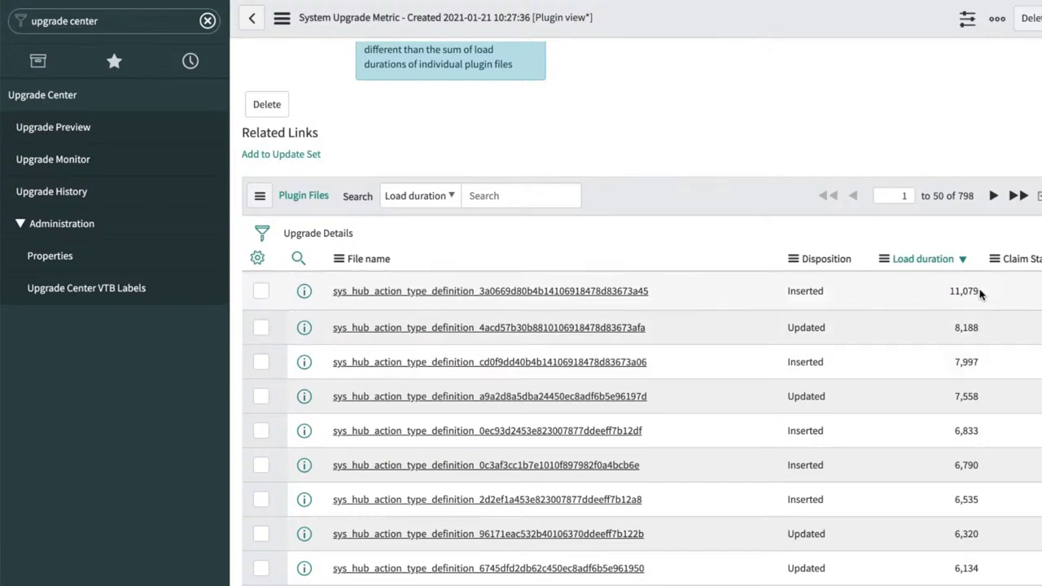
scroll(892, 388, "up", 4)
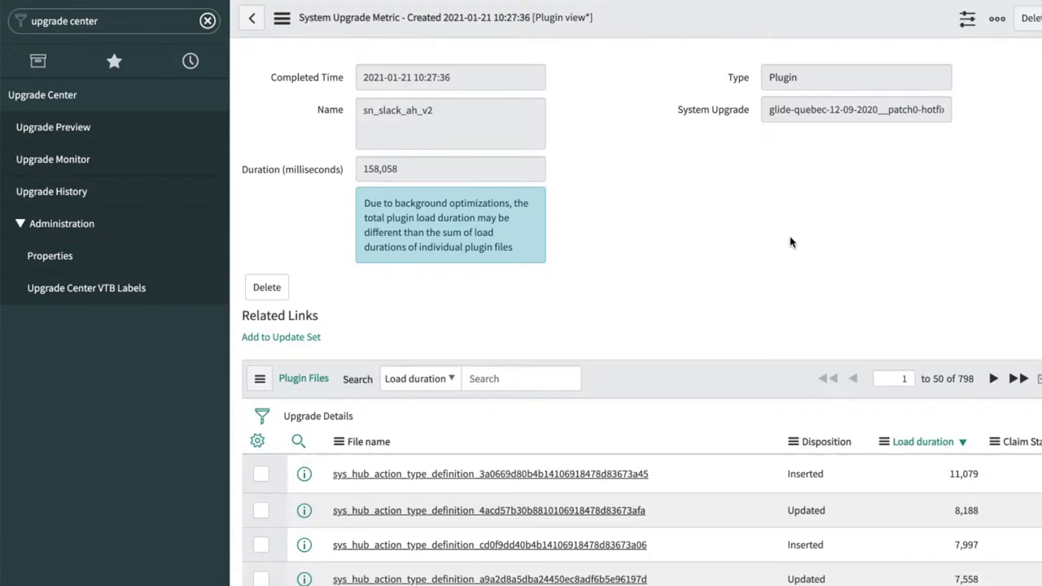
scroll(790, 242, "down", 5)
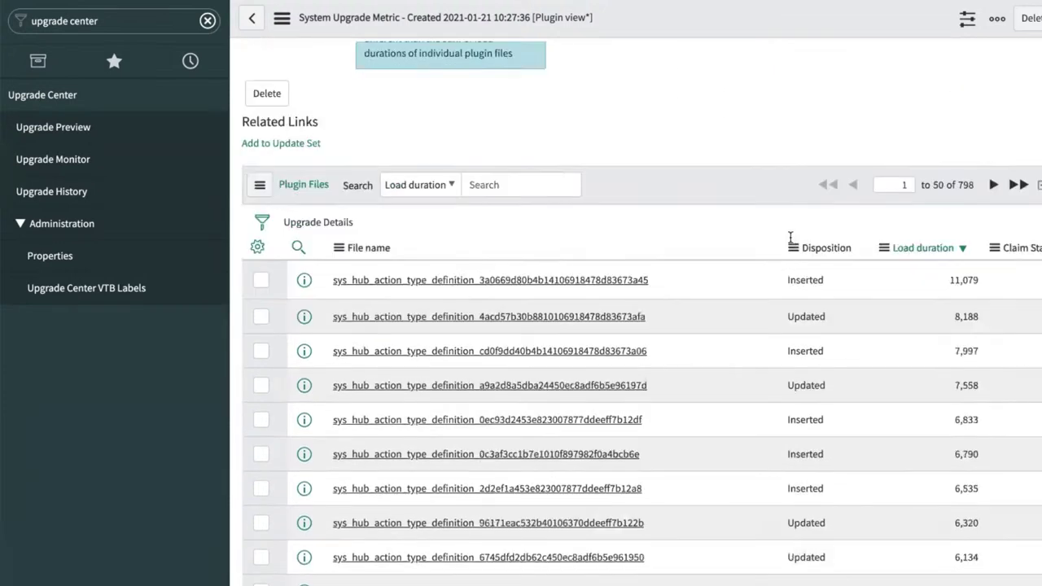
scroll(790, 238, "right", 10)
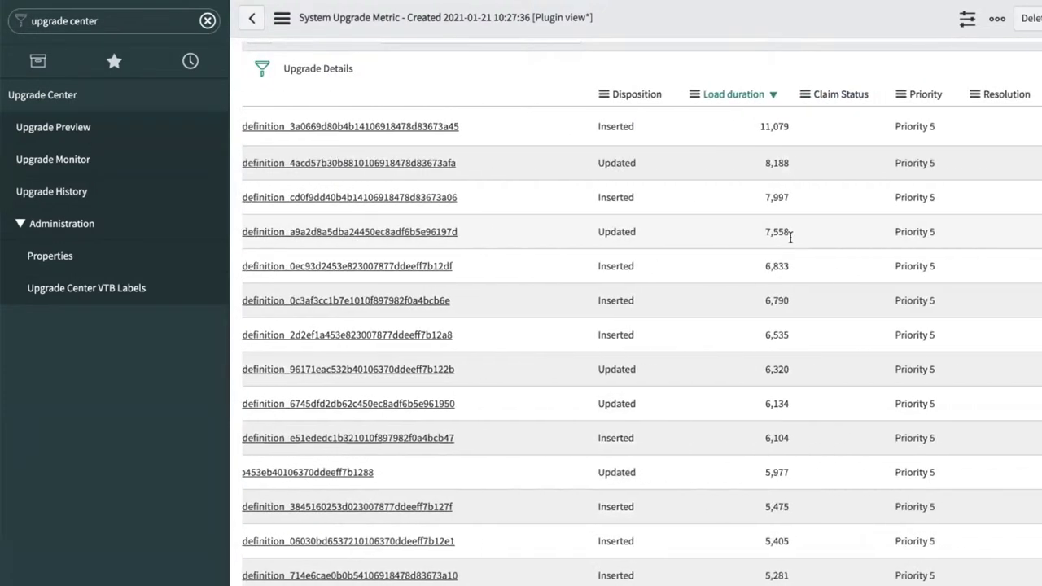
scroll(790, 242, "left", 10)
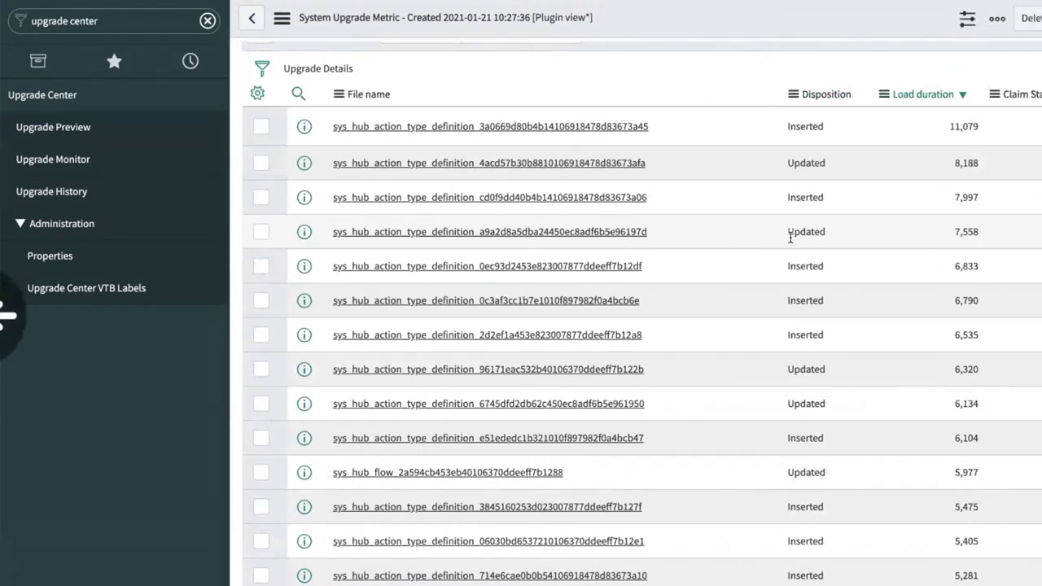
scroll(774, 233, "up", 3)
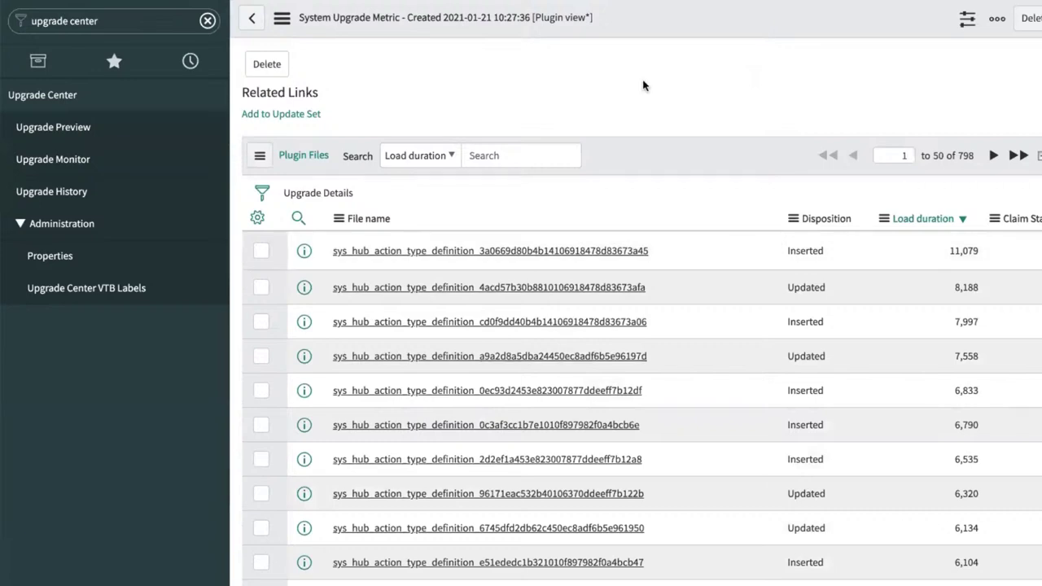
Step: Return to the completed upgrade summary report and open the Skipped Record VTB for the upgrade to Quebec Patch 0 Hotfix 2
scroll(645, 86, "left", 10)
scroll(537, 133, "down", 15)
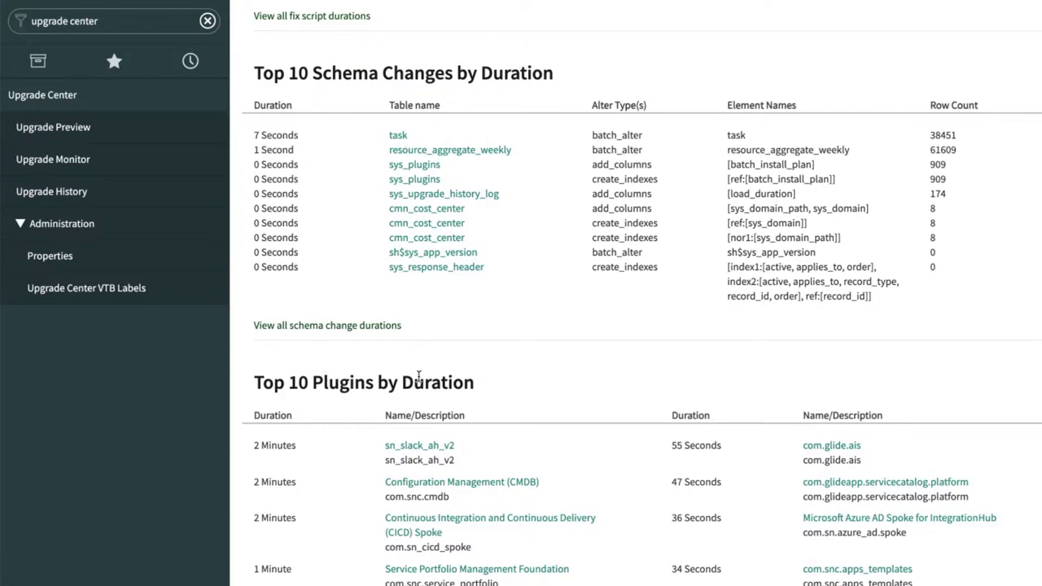
scroll(573, 109, "up", 3)
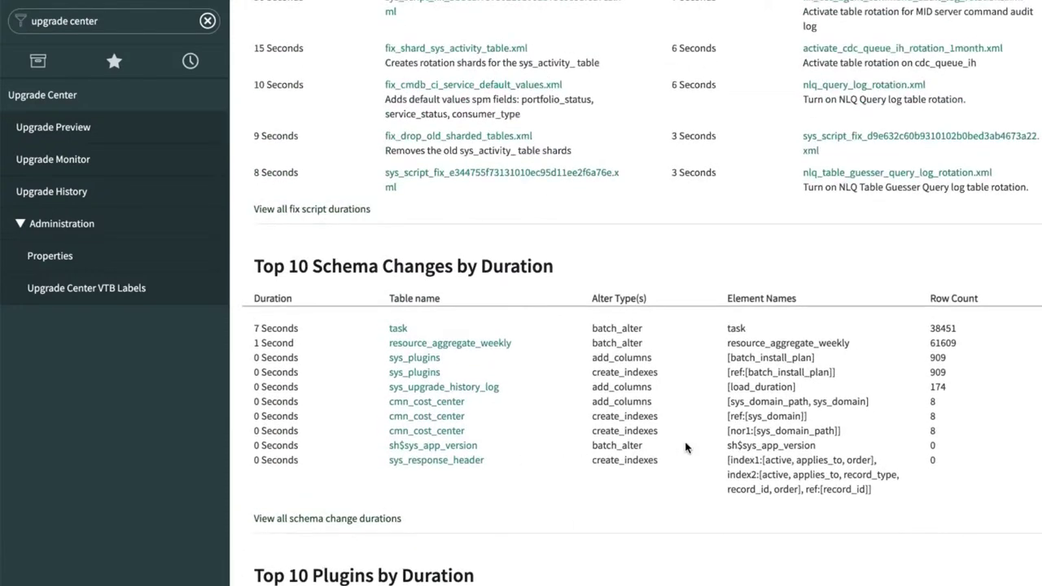
scroll(665, 407, "up", 7)
scroll(665, 409, "up", 15)
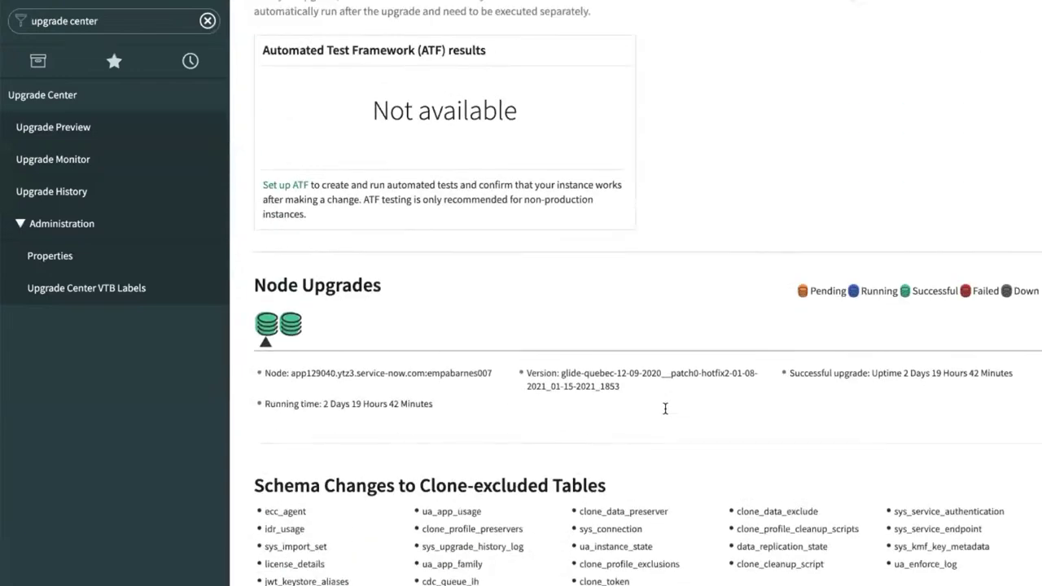
scroll(664, 407, "up", 5)
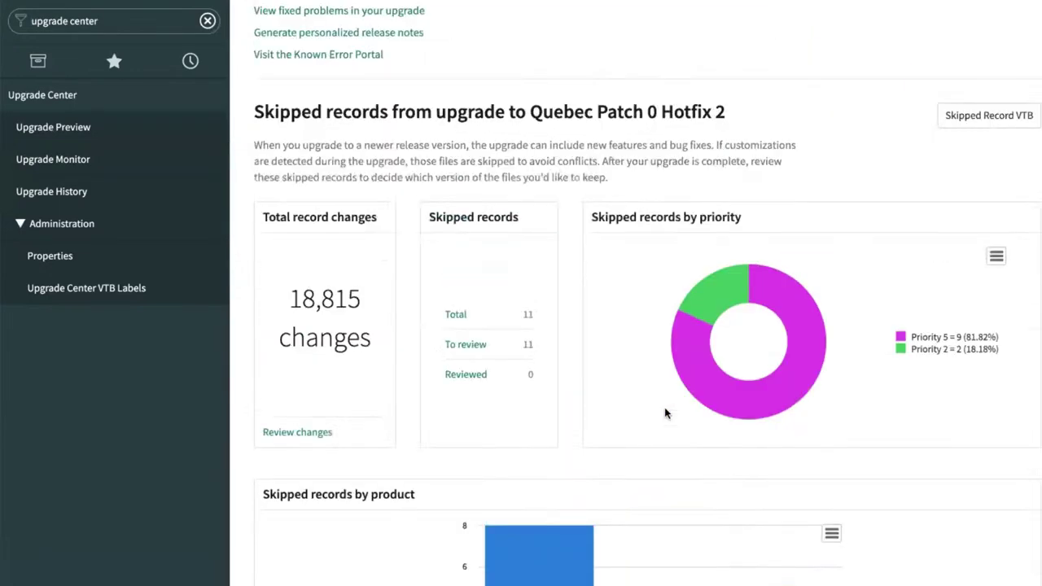
left_click(989, 218)
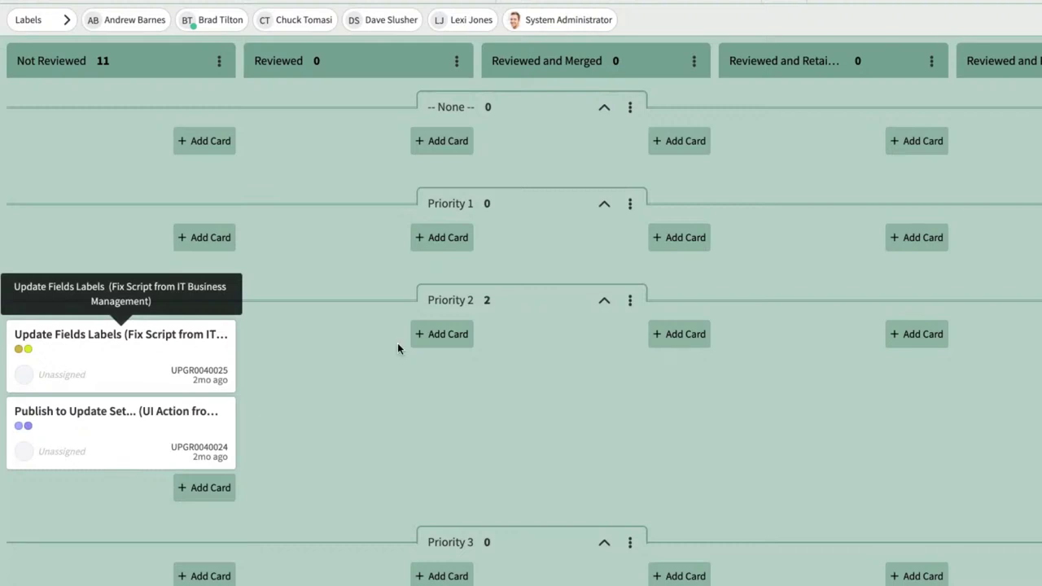
Step: Review the Not Reviewed skipped record cards across the priority lanes of the task board
scroll(353, 372, "down", 1)
scroll(353, 372, "up", 1)
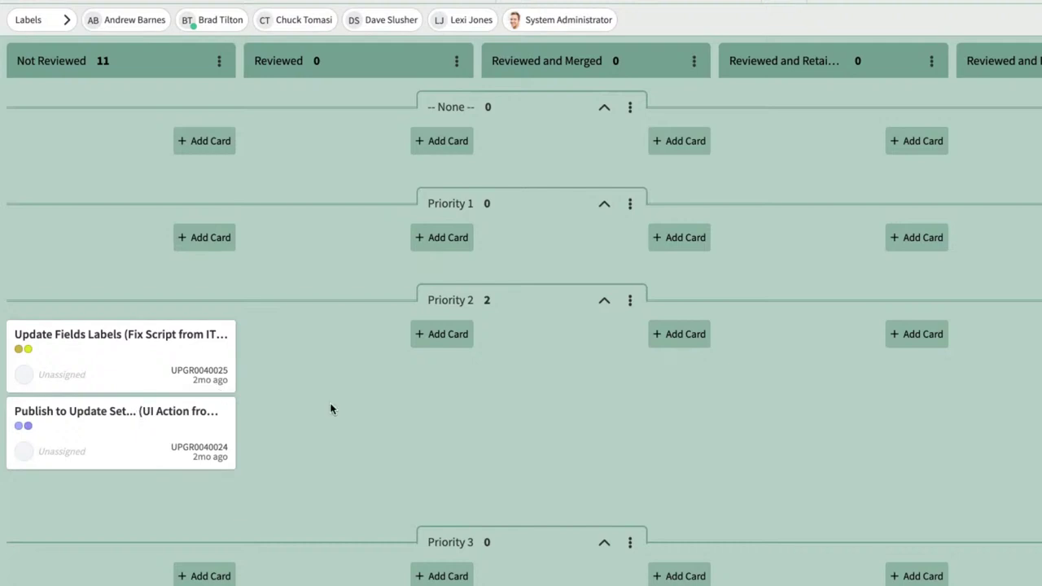
scroll(330, 409, "down", 2)
scroll(331, 409, "down", 2)
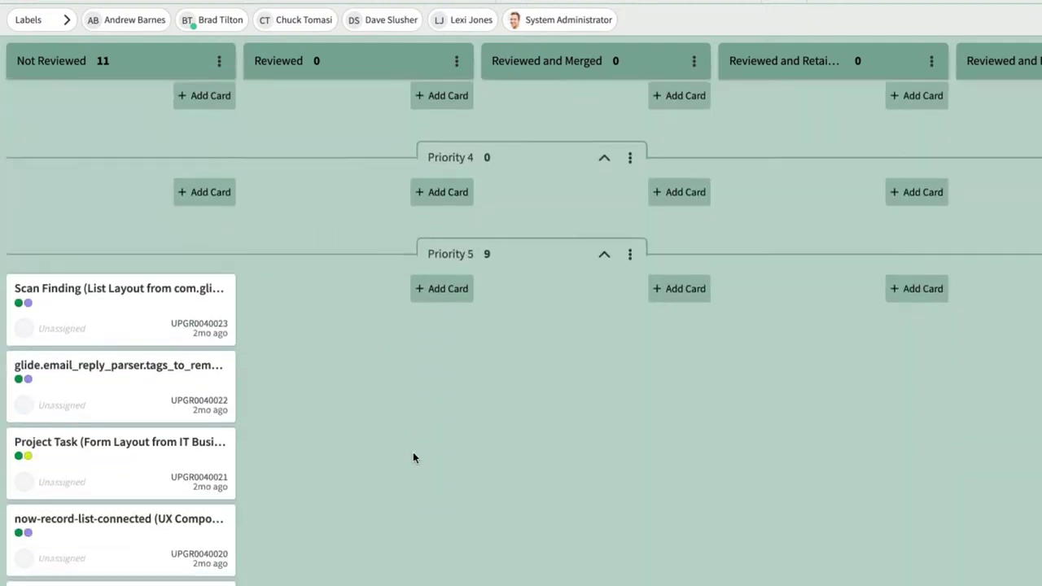
scroll(413, 454, "up", 4)
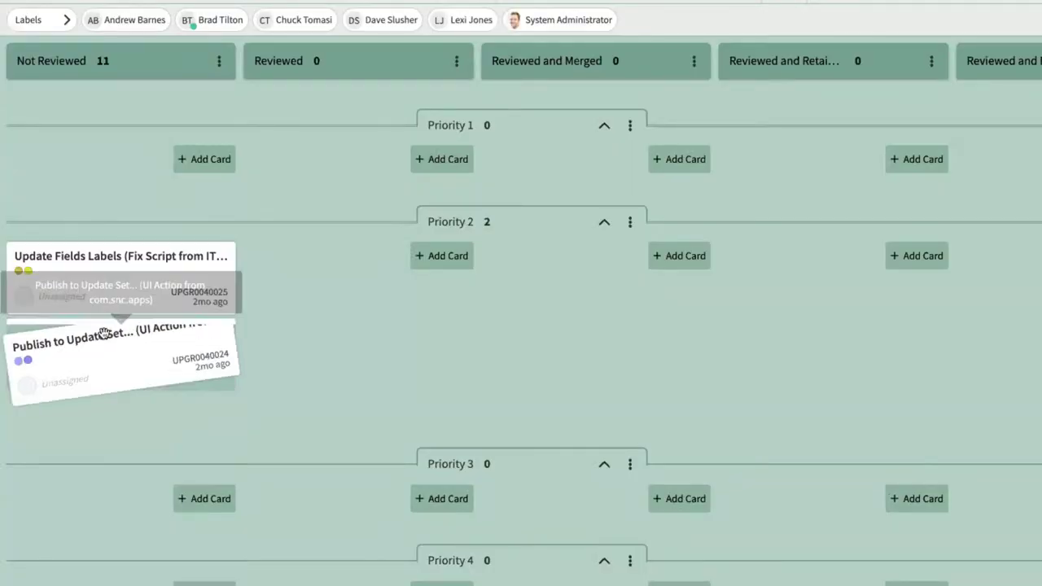
Step: View the activity, assignee and label details of the Priority 2 card "Publish to Update Set...", and close it
left_click(106, 334)
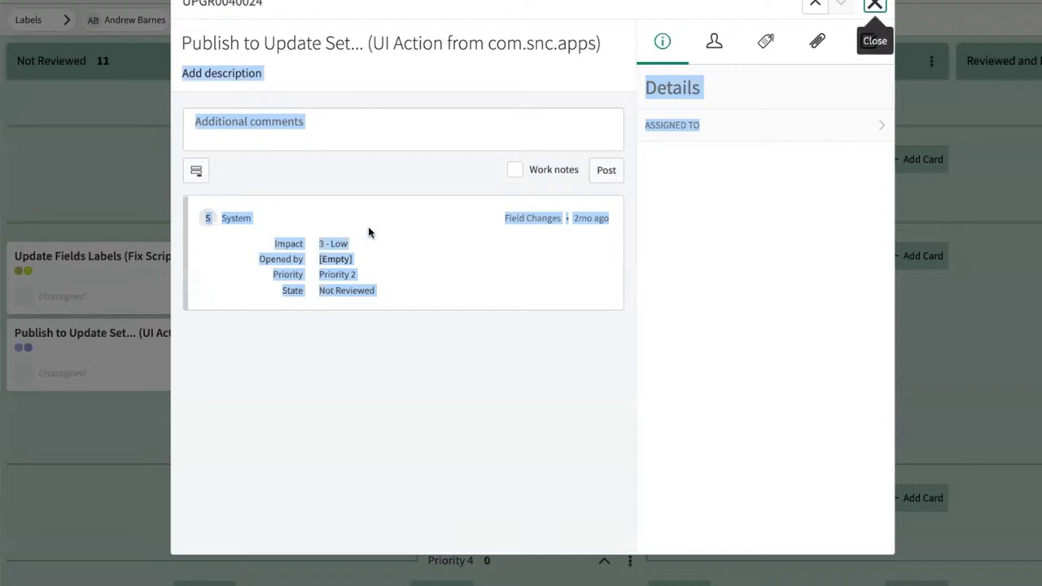
left_click(376, 231)
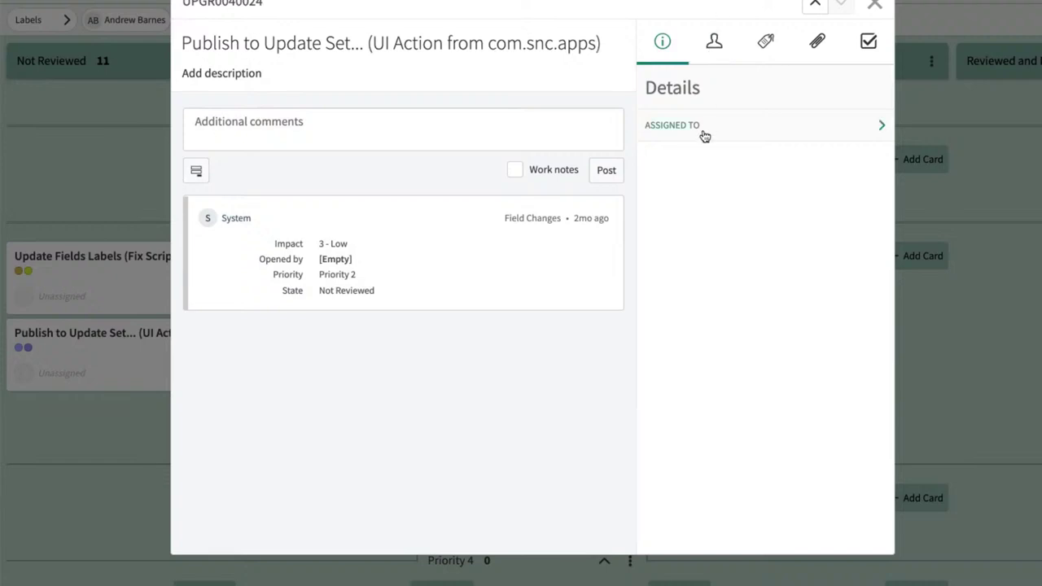
left_click(714, 41)
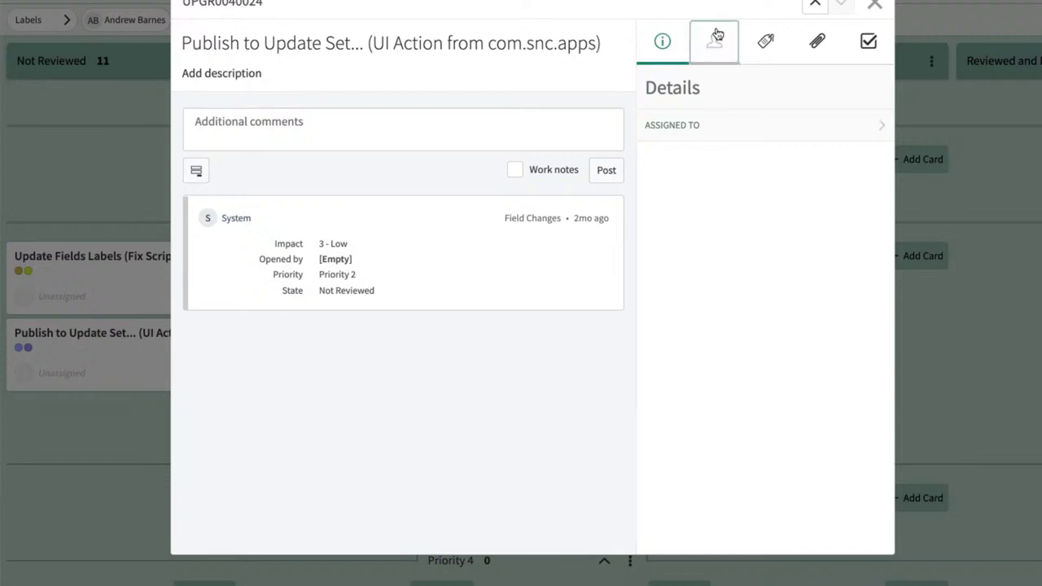
left_click(766, 42)
left_click(656, 45)
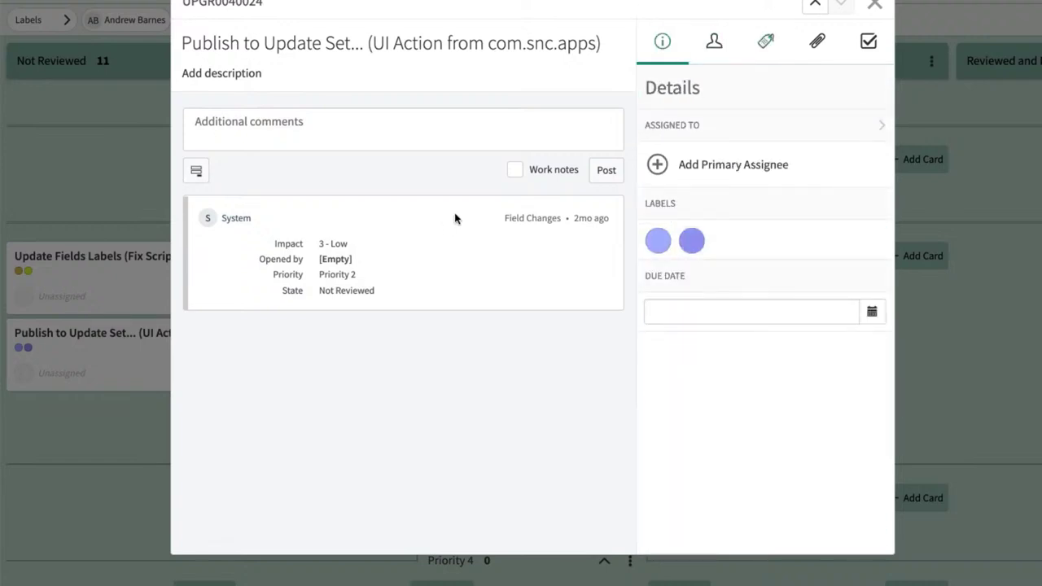
left_click(872, 6)
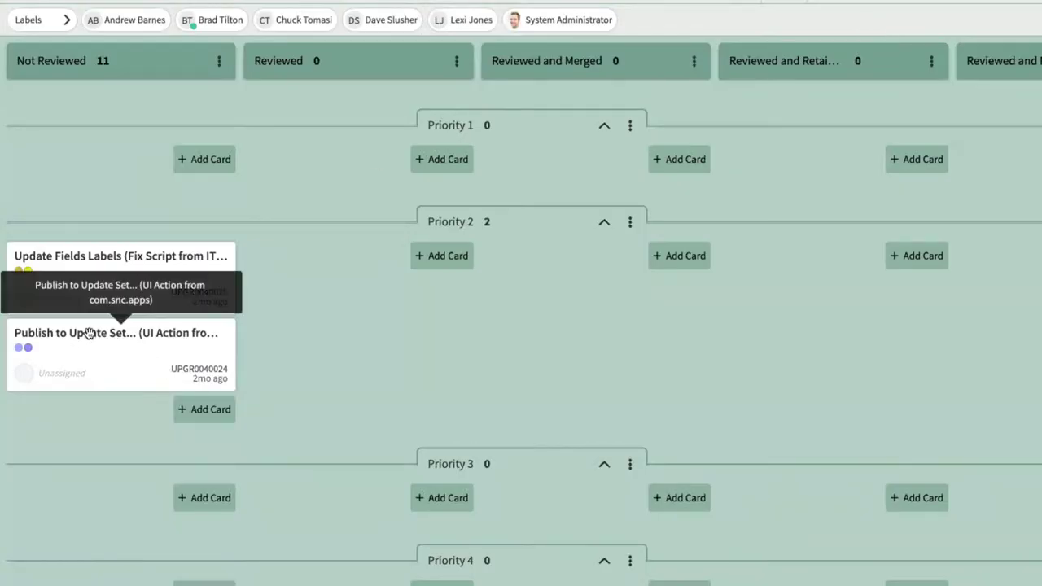
Step: Move the Priority 2 "Publish to Update Set..." card to Reviewed and add a team member as its primary assignee
left_click_drag(91, 333, 345, 272)
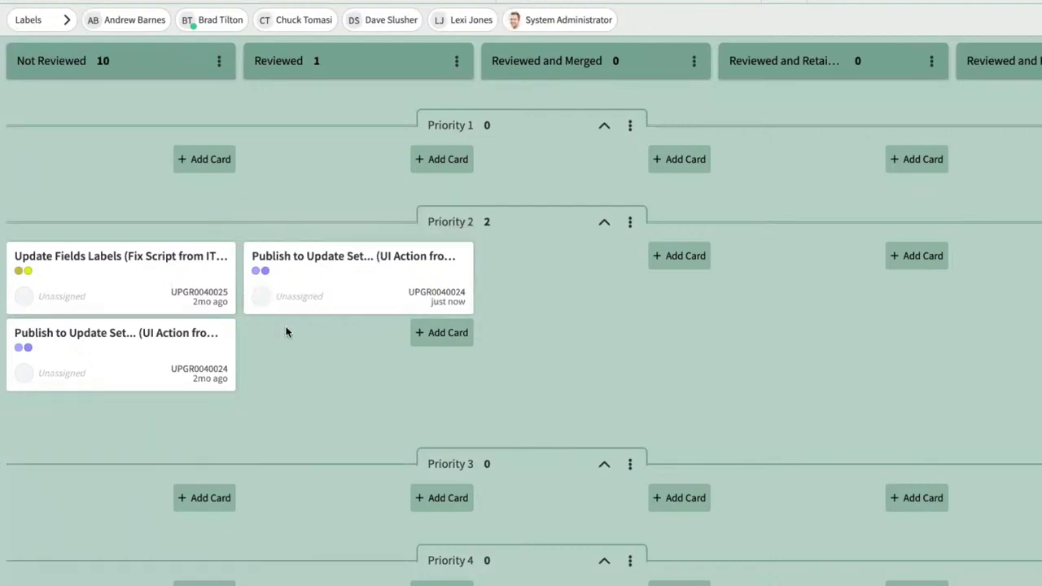
left_click(322, 257)
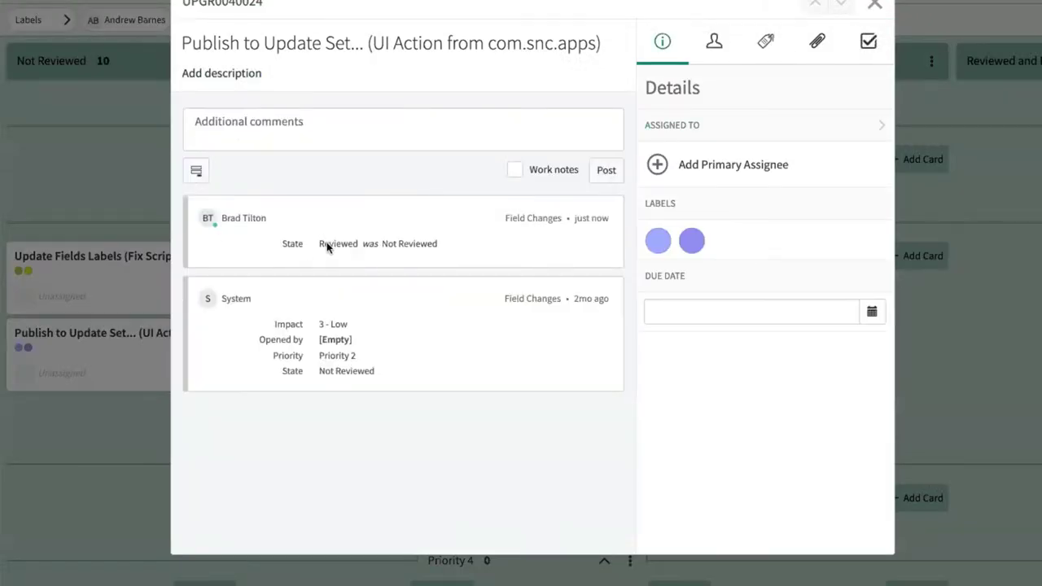
left_click(735, 166)
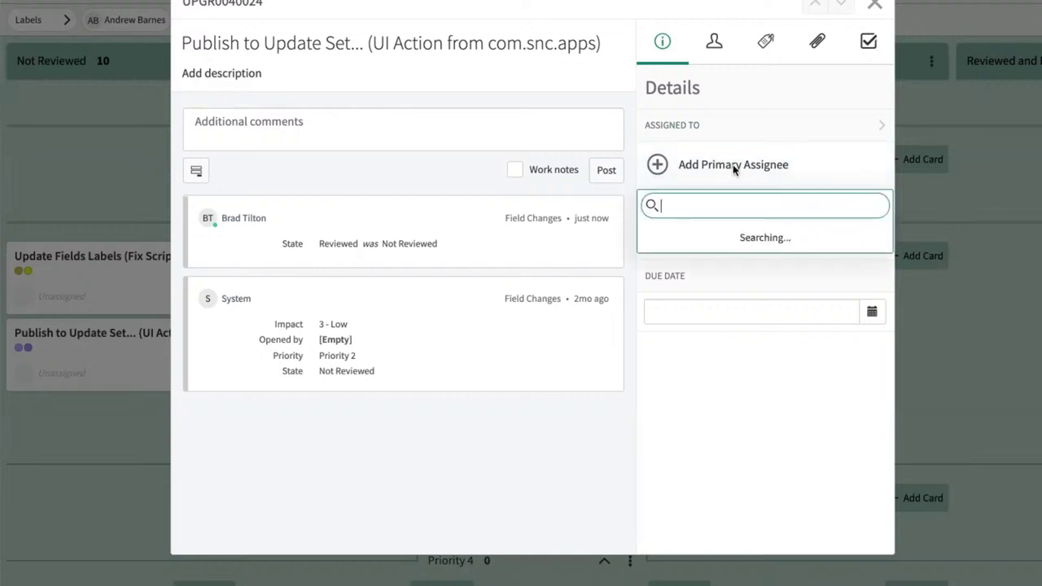
type("andrew")
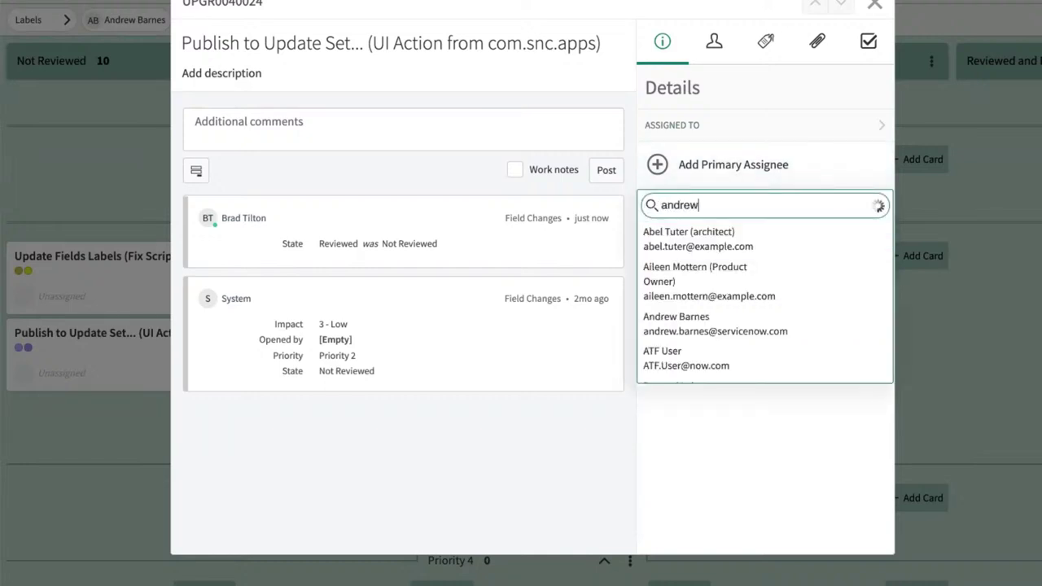
left_click(702, 239)
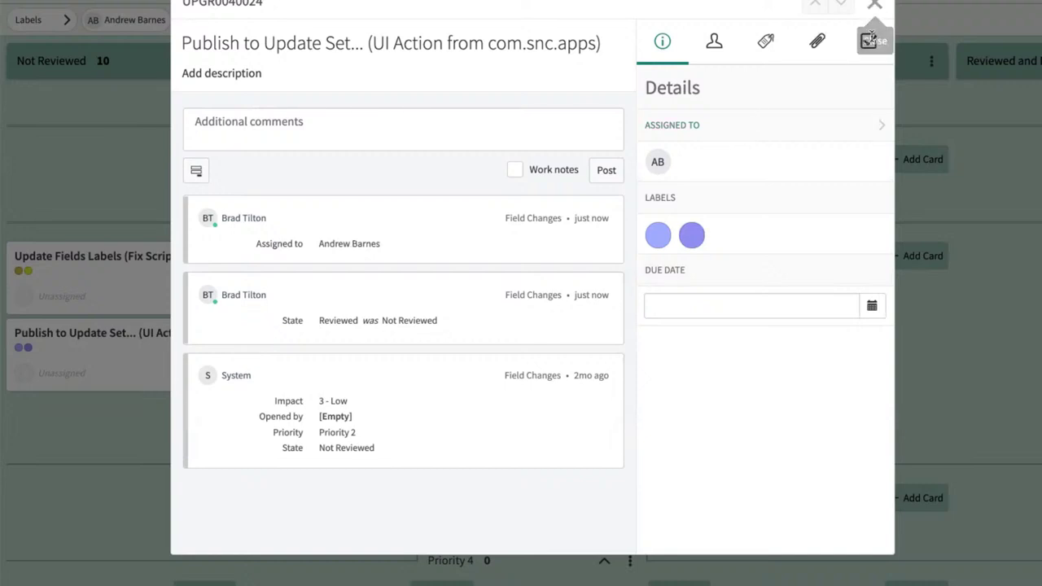
left_click(869, 41)
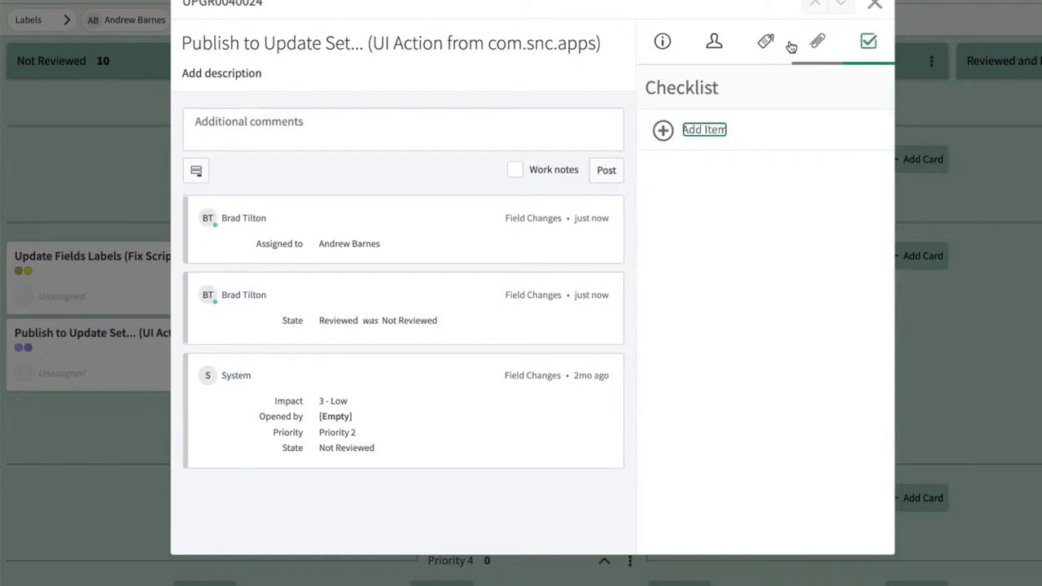
left_click(874, 5)
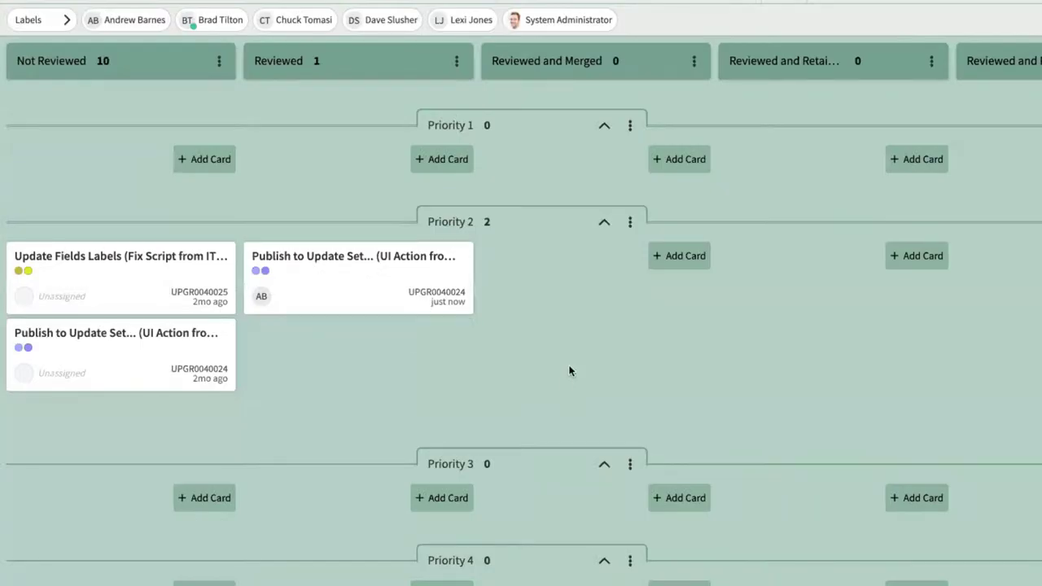
Step: Return to the Upgrade Monitor and look over the completed upgrade summary, skipped records, ATF results, node upgrades, fix scripts and schema changes
scroll(496, 368, "down", 5)
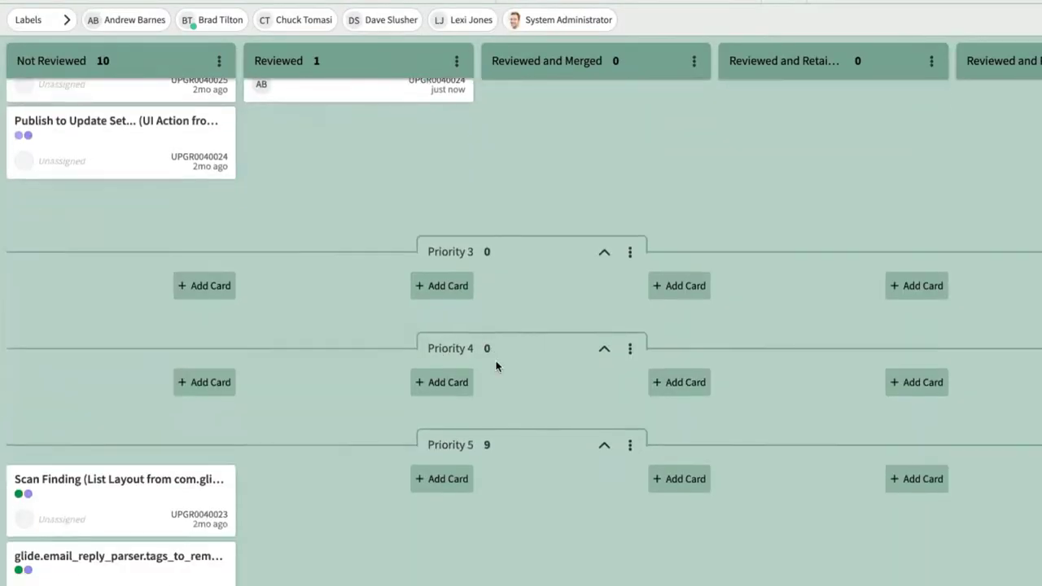
scroll(495, 342, "up", 5)
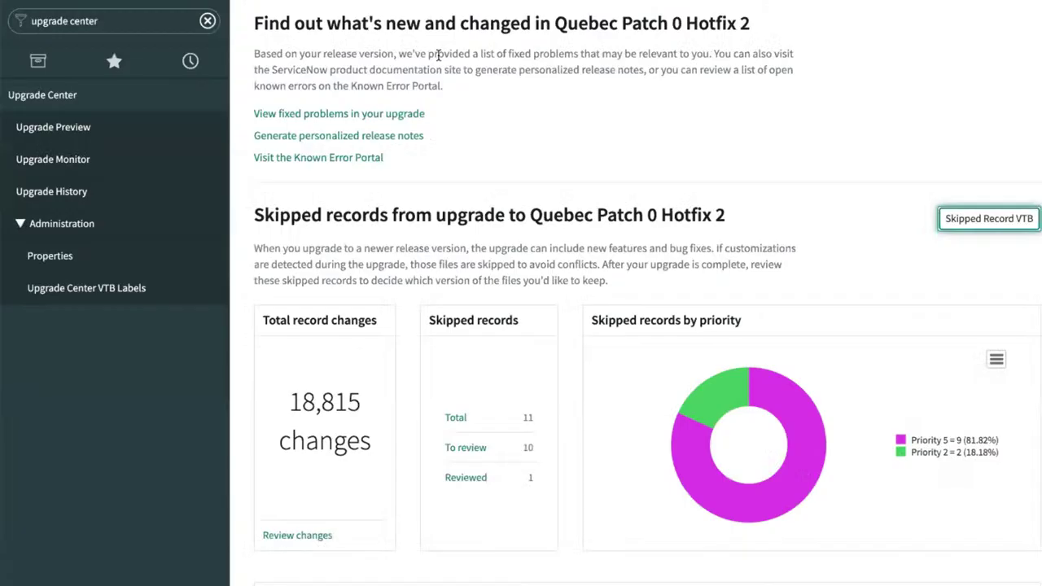
left_click(654, 162)
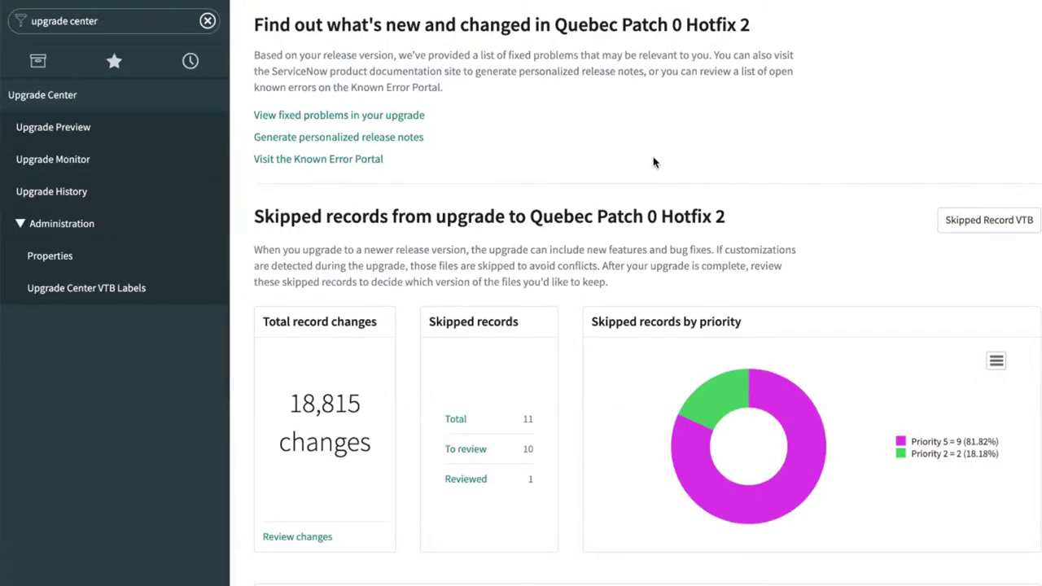
scroll(654, 162, "up", 1)
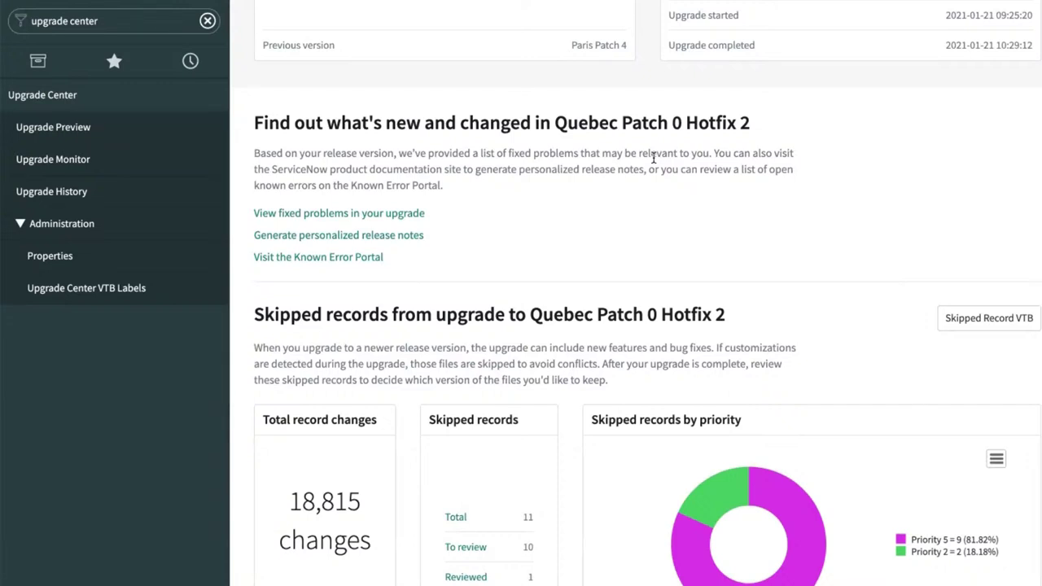
scroll(651, 153, "up", 3)
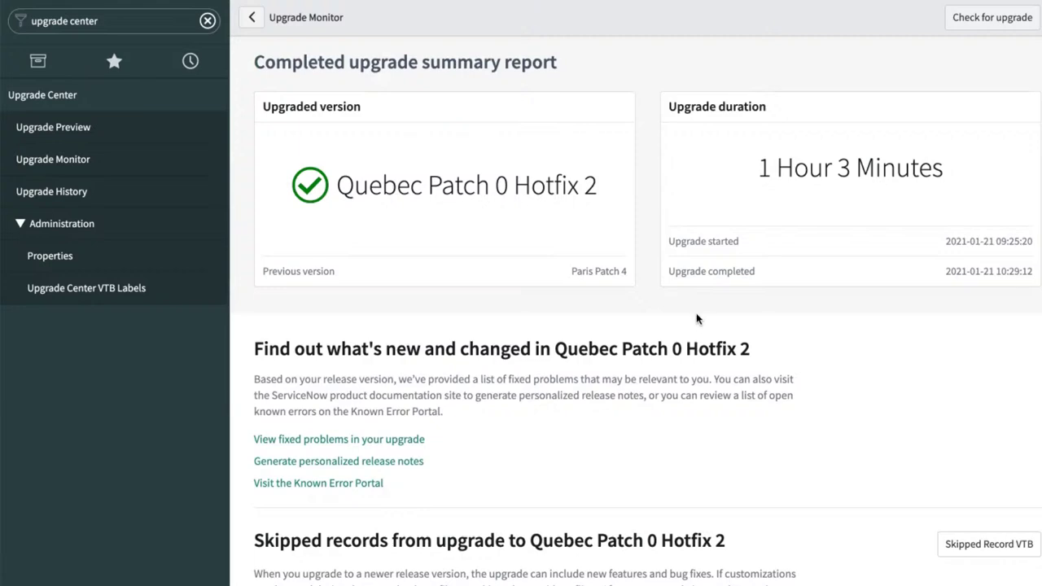
scroll(484, 309, "down", 8)
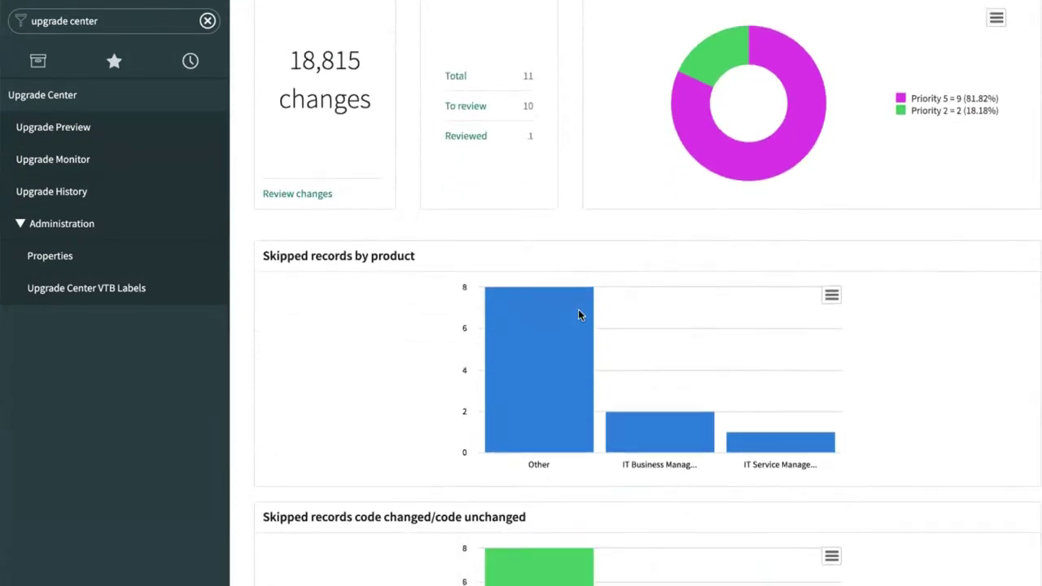
scroll(580, 315, "up", 1)
scroll(579, 315, "down", 7)
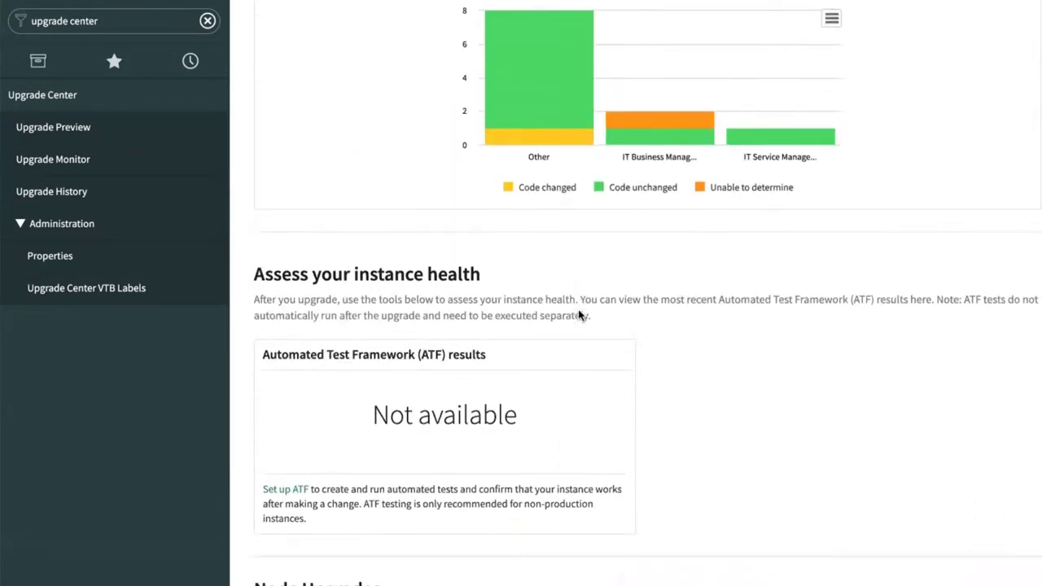
scroll(580, 316, "down", 7)
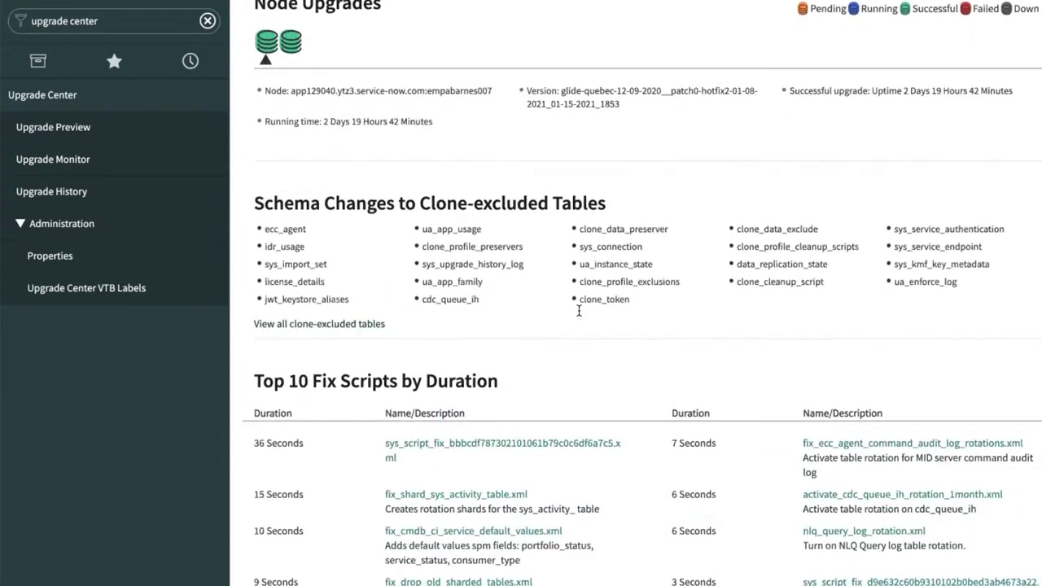
scroll(579, 310, "down", 2)
scroll(575, 318, "down", 5)
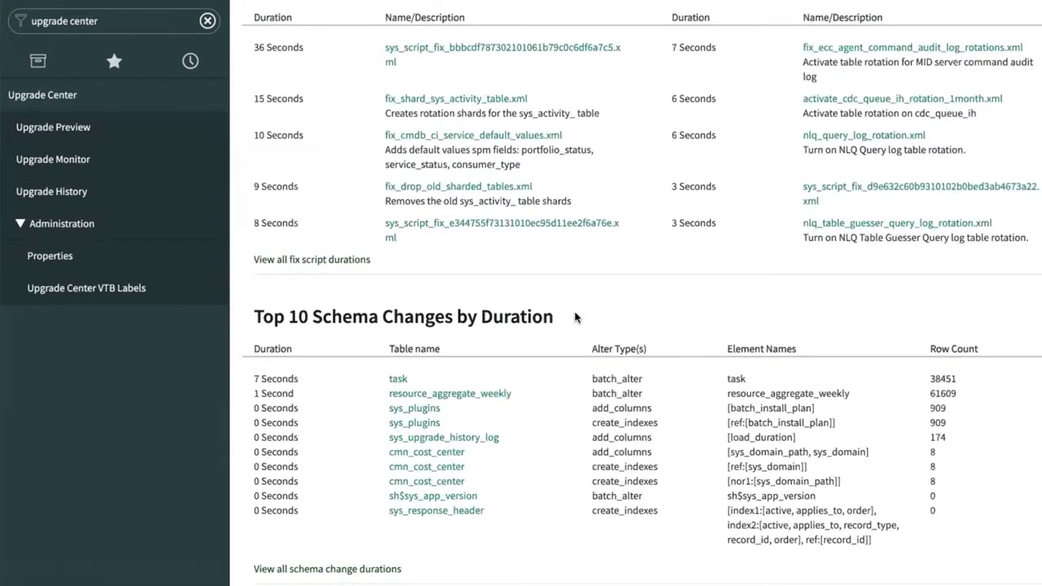
scroll(574, 315, "up", 15)
scroll(575, 312, "up", 7)
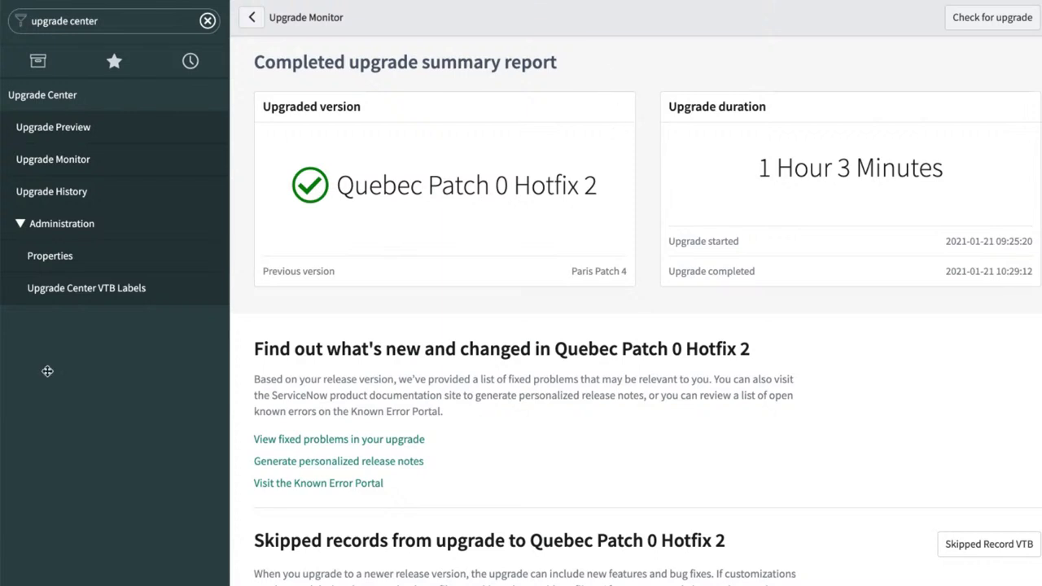
Step: Open the Properties page under Upgrade Center Administration
left_click(59, 263)
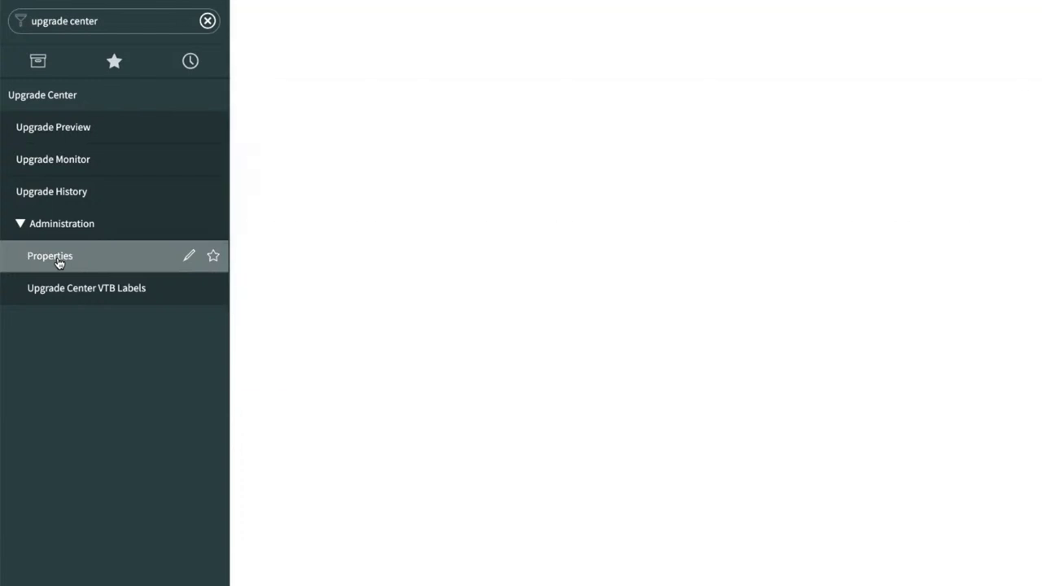